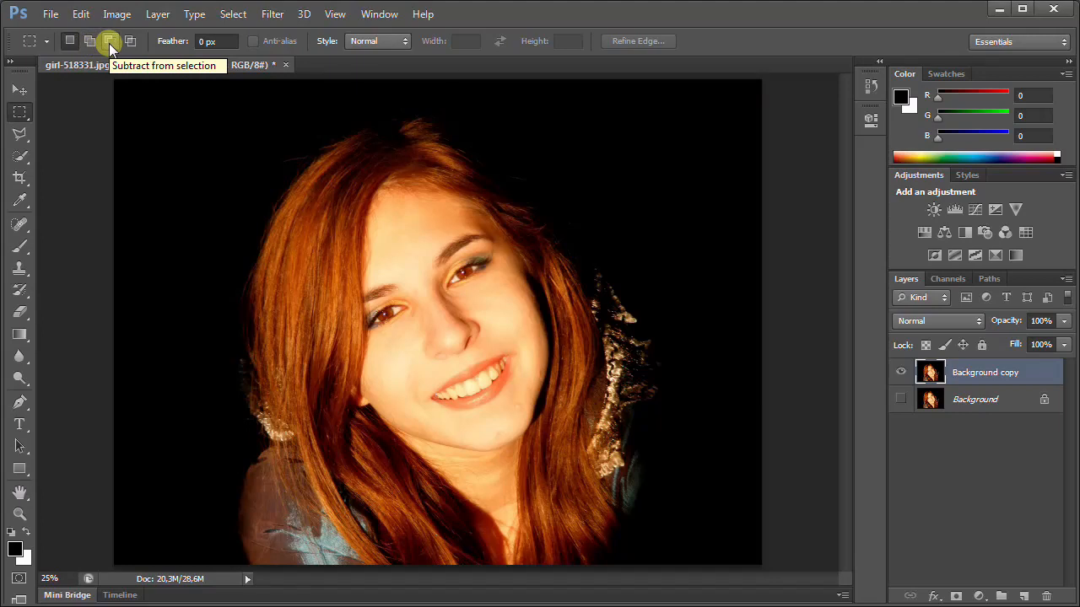
Marquee-select an upright rectangle over the face's left half and subtract an inner rectangle to leave a Polaroid-shaped border, thickest along its bottom.
left_click(109, 43)
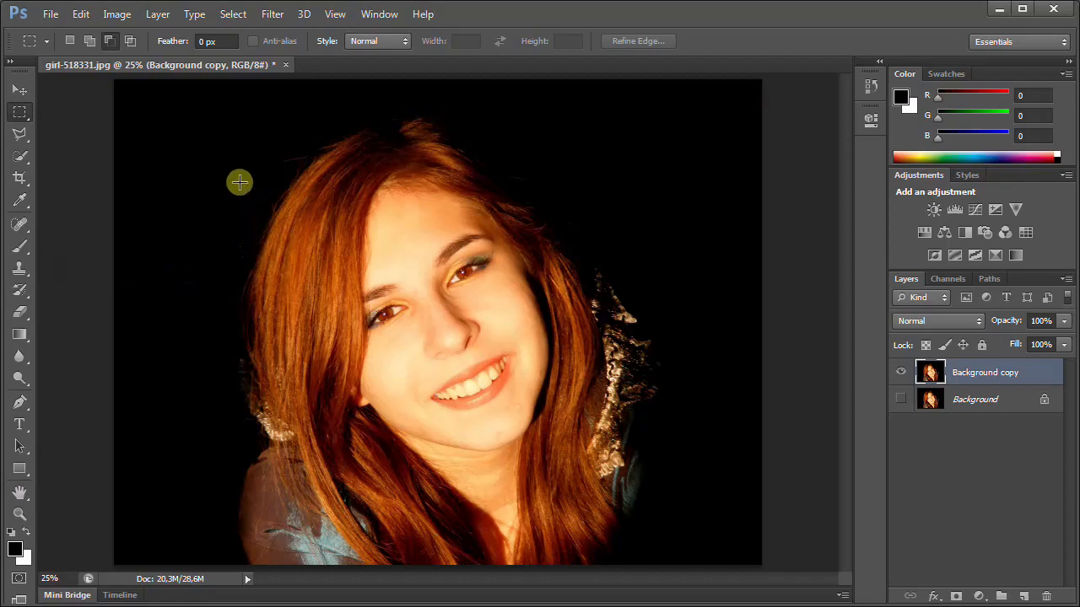
left_click_drag(235, 178, 422, 421)
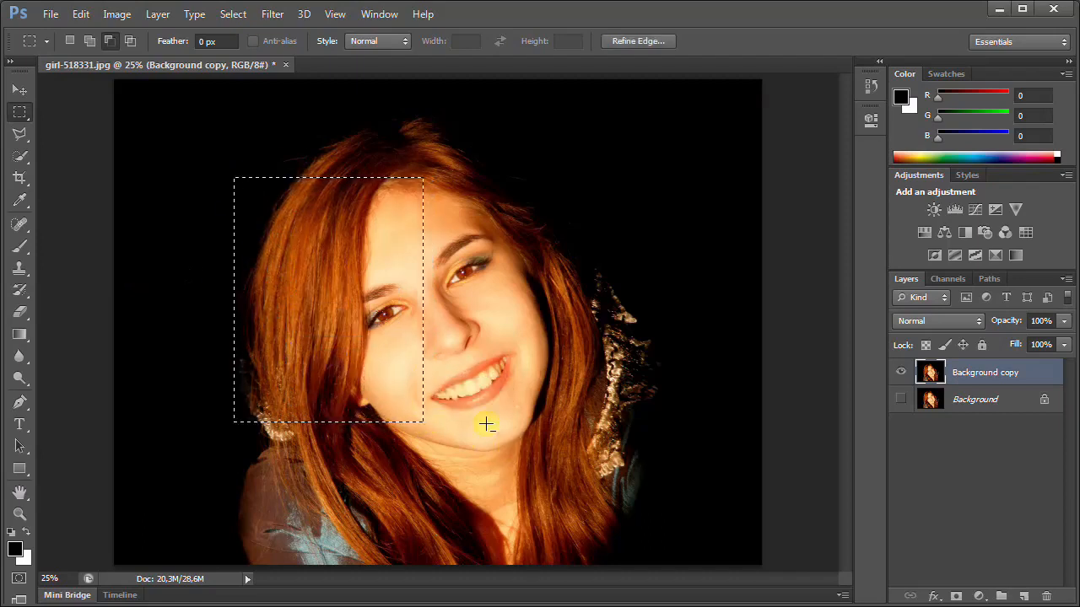
left_click_drag(260, 214, 413, 396)
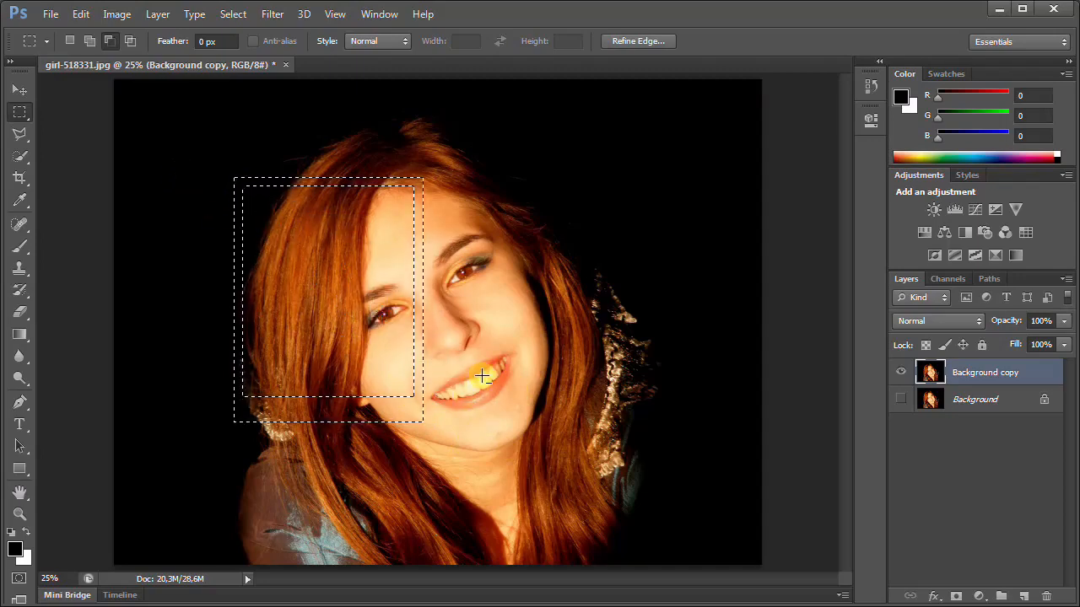
Create a new empty layer above Background copy with the default name, Normal mode and 100% opacity.
left_click(159, 14)
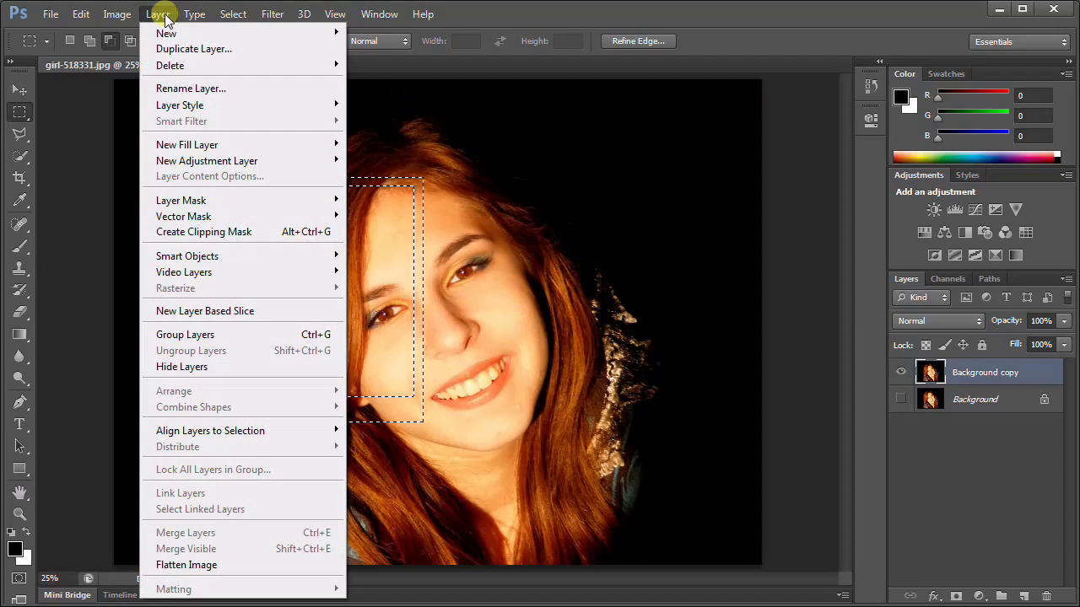
mouse_move(168, 32)
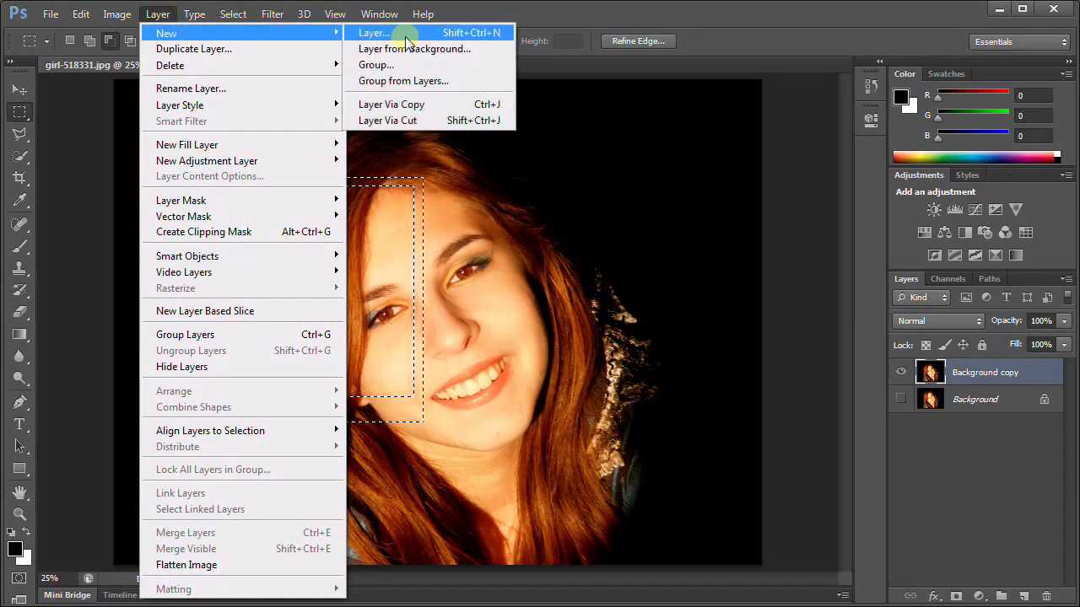
left_click(375, 33)
left_click(710, 190)
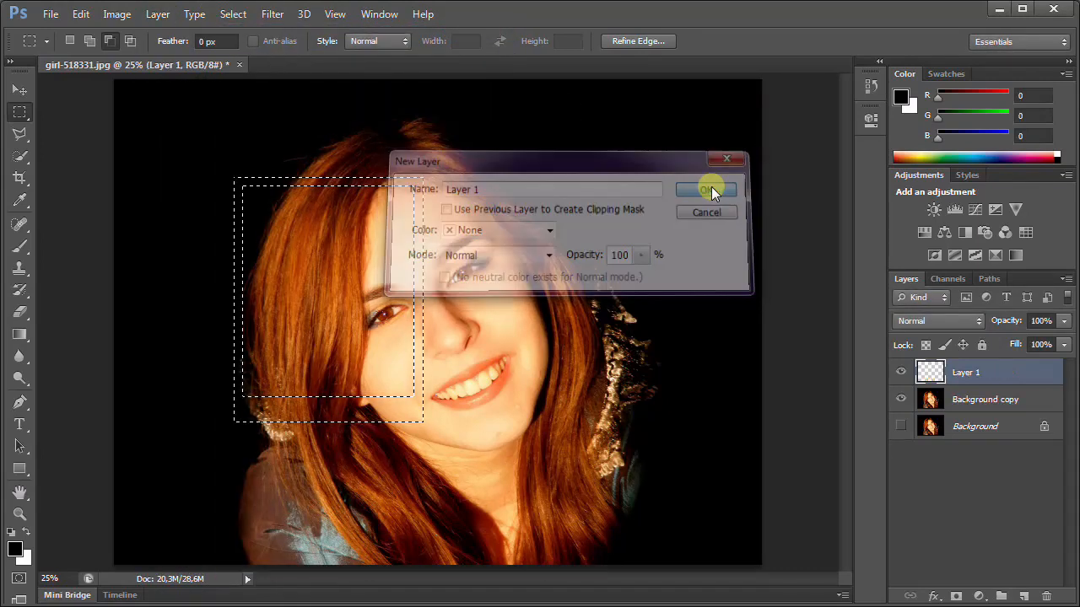
Fill the frame-shaped selection with White in Normal mode at 100% opacity, and deselect it.
left_click(81, 13)
left_click(139, 235)
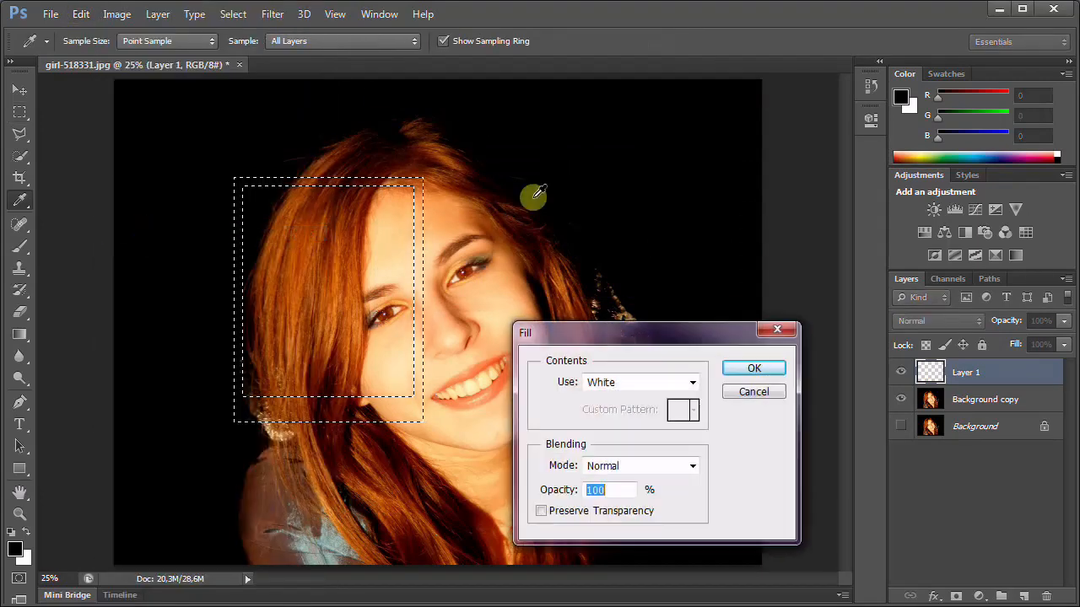
left_click(691, 383)
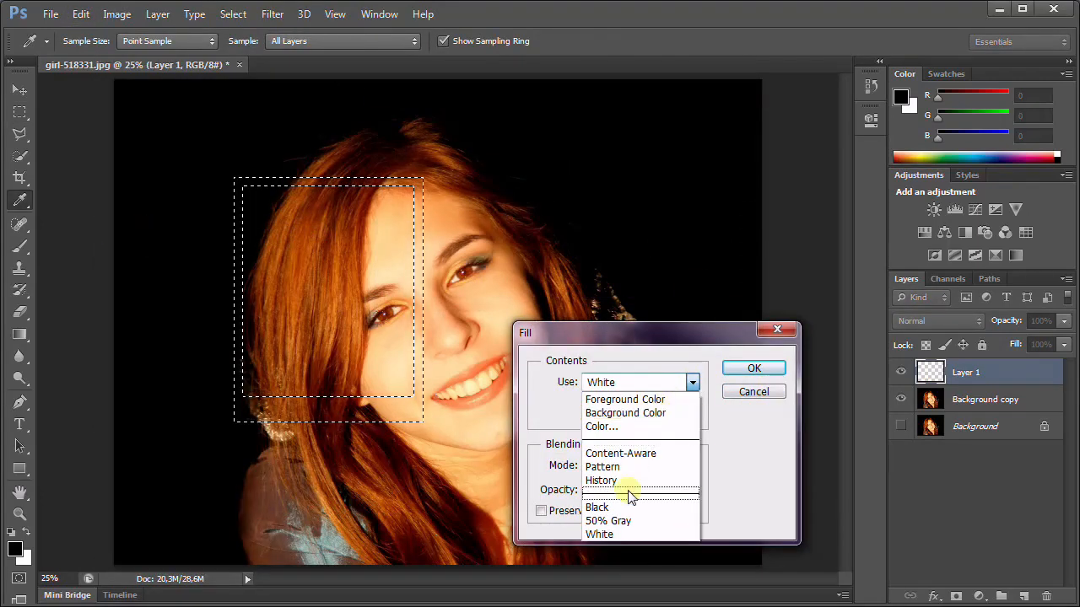
left_click(616, 534)
left_click(754, 369)
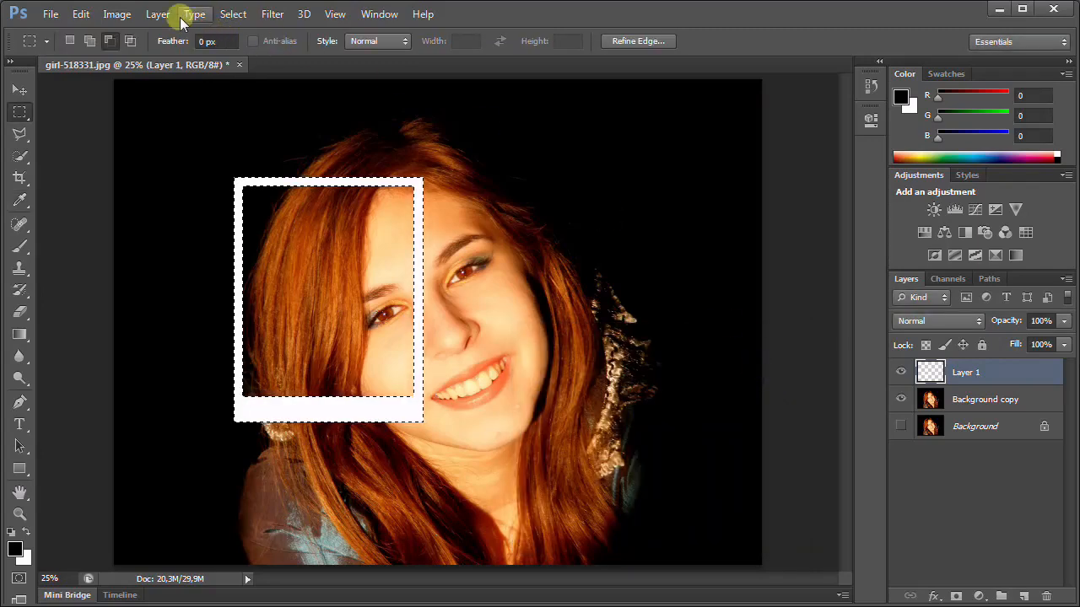
left_click(234, 15)
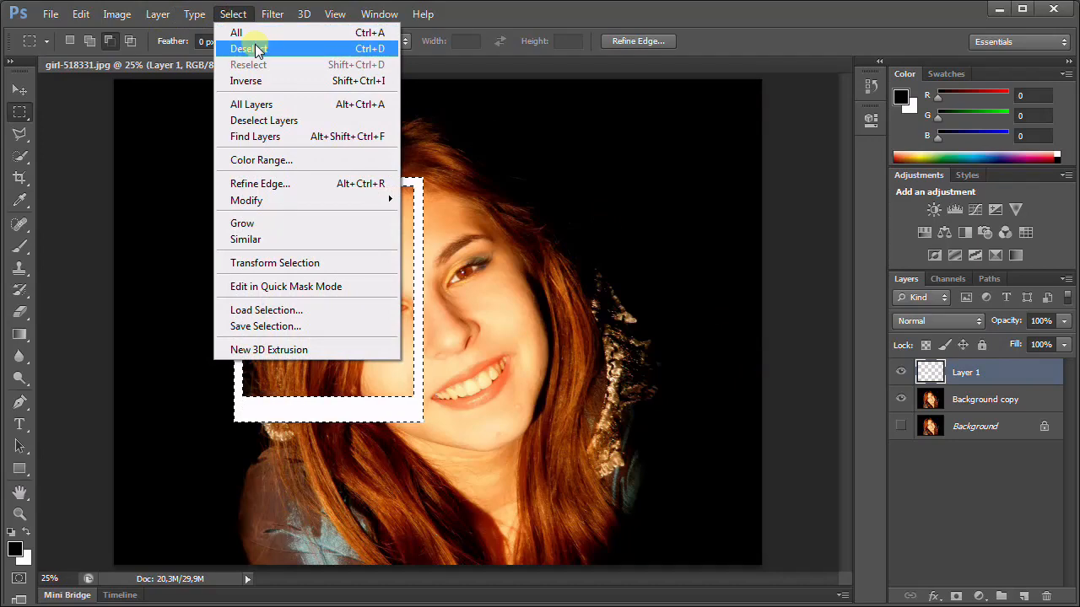
left_click(245, 48)
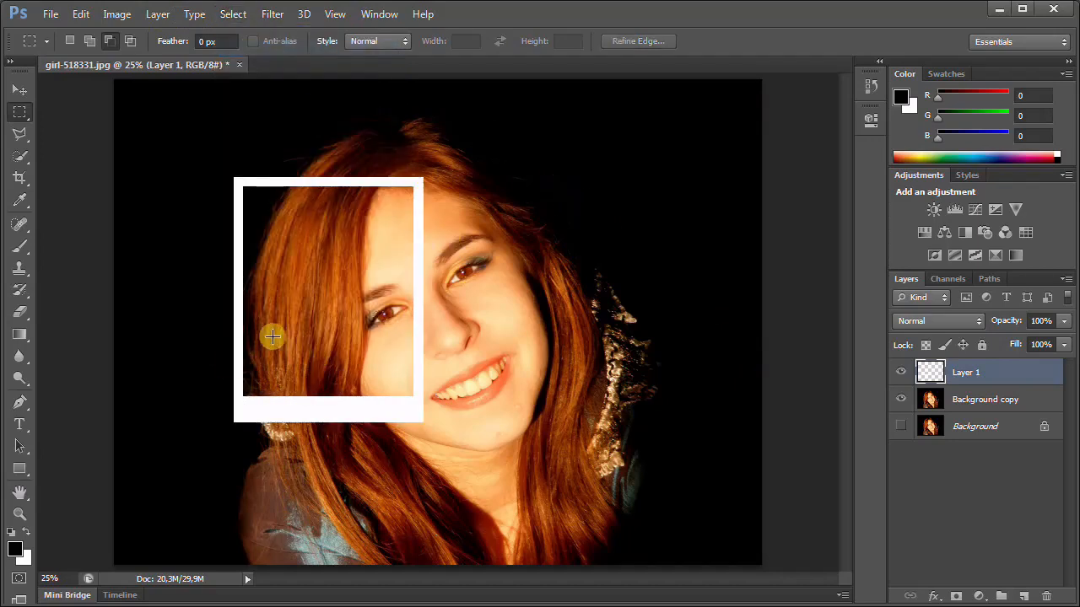
Apply a Bevel & Emboss layer style to Layer 1 with the default Inner Bevel settings, leaving Drop Shadow off.
left_click(160, 15)
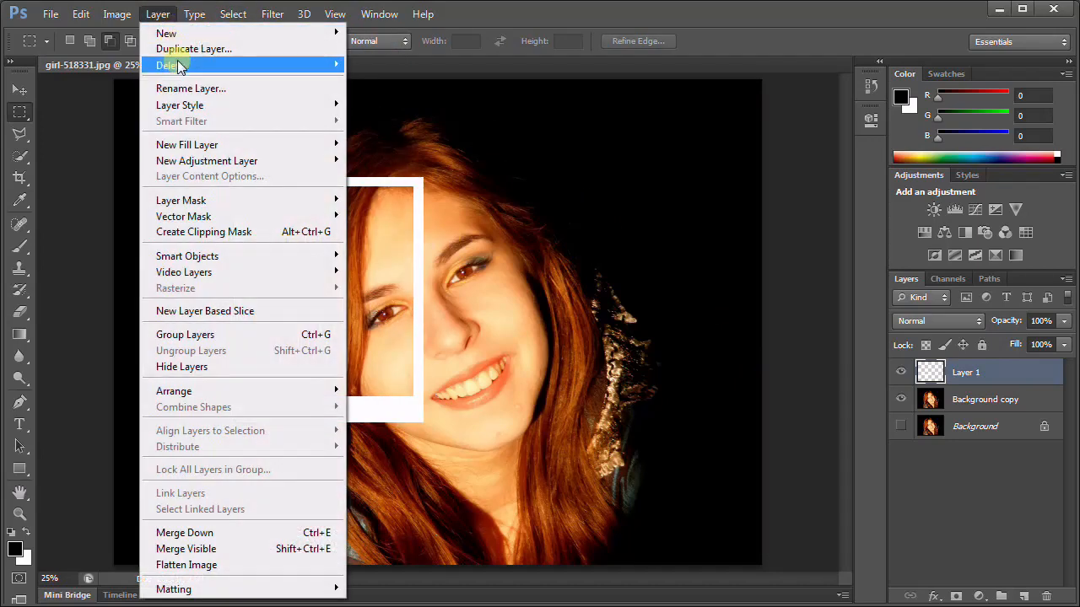
mouse_move(281, 103)
left_click(435, 128)
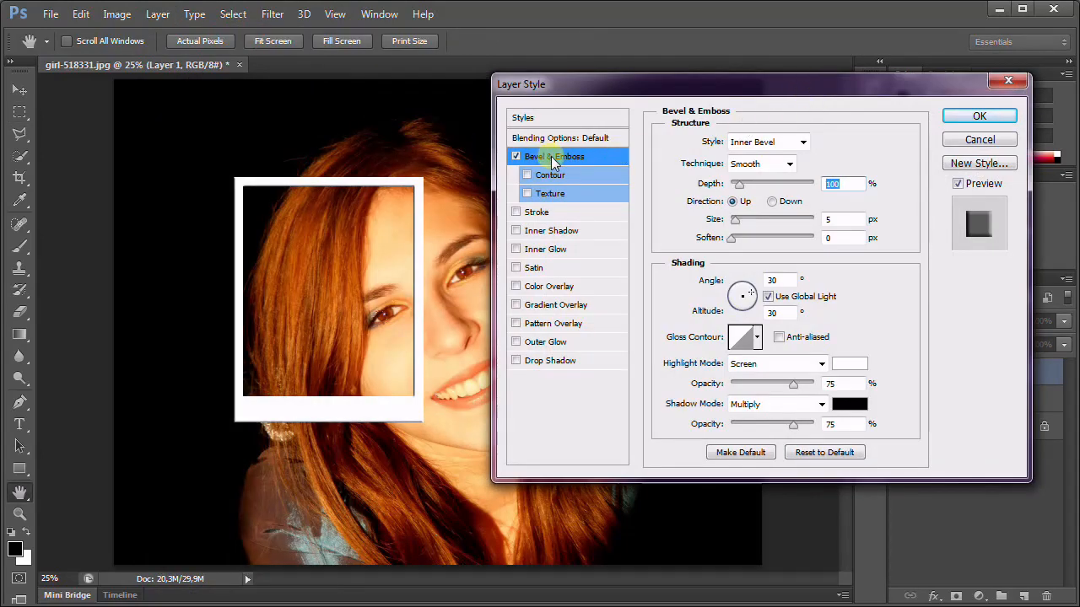
left_click(516, 361)
left_click(516, 361)
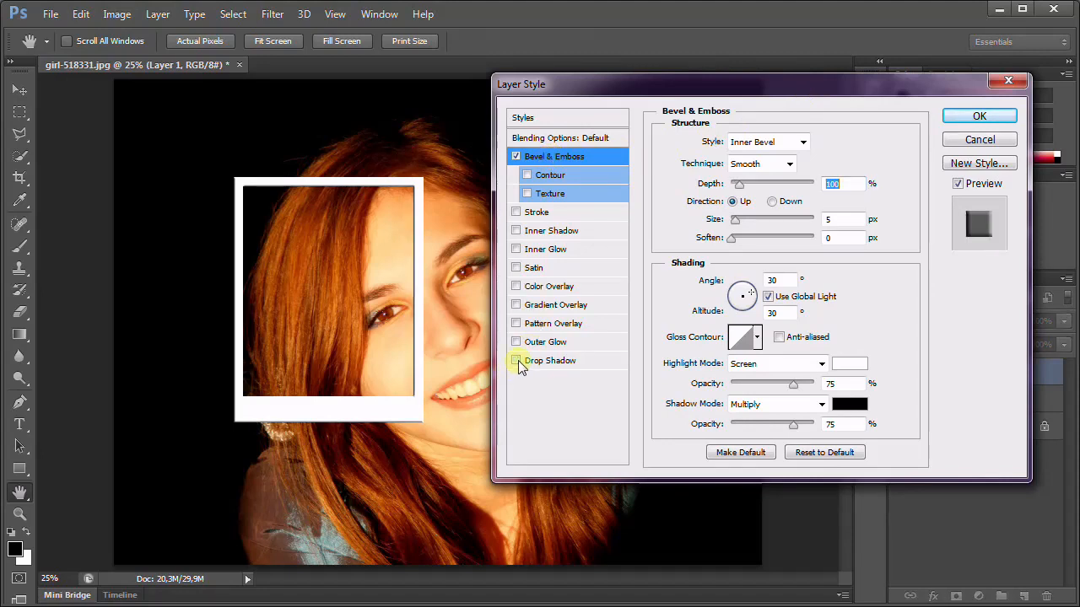
left_click(962, 121)
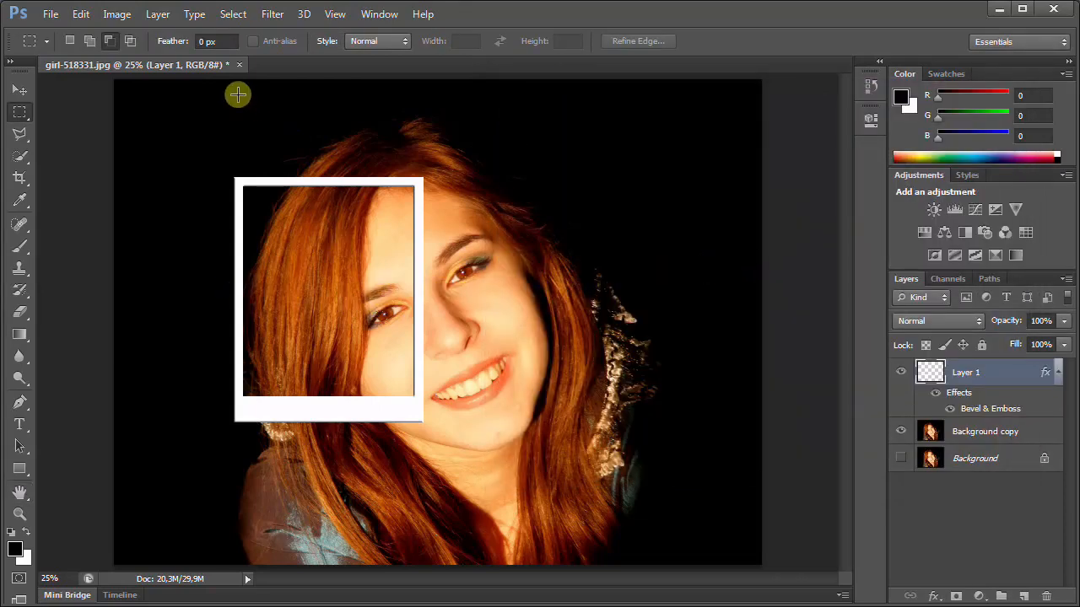
Free Transform the white frame on Layer 1, tilting it clockwise and placing it over the hair and left side of the face.
left_click(80, 15)
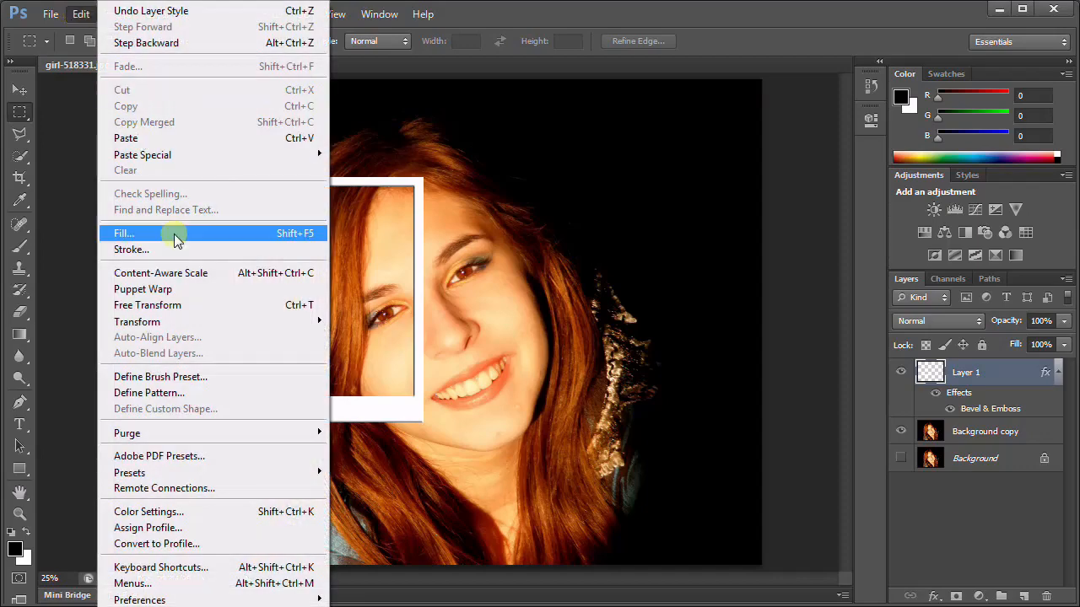
left_click(167, 305)
left_click_drag(338, 304, 343, 273)
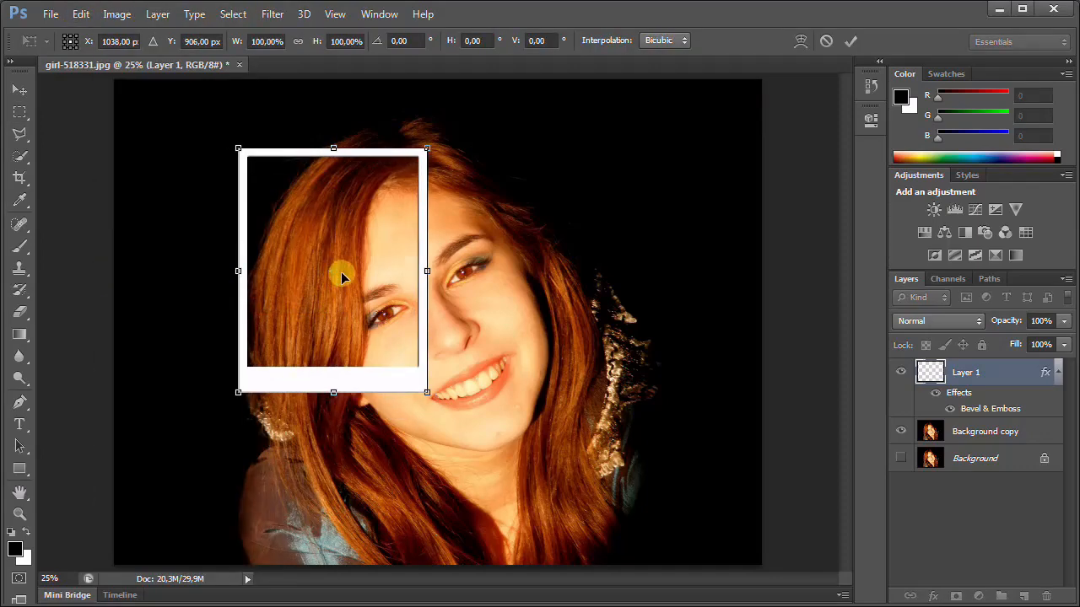
left_click_drag(440, 146, 458, 176)
left_click_drag(361, 270, 345, 328)
left_click(851, 42)
Duplicate Layer 1 within the same document, keeping the suggested name.
left_click(158, 14)
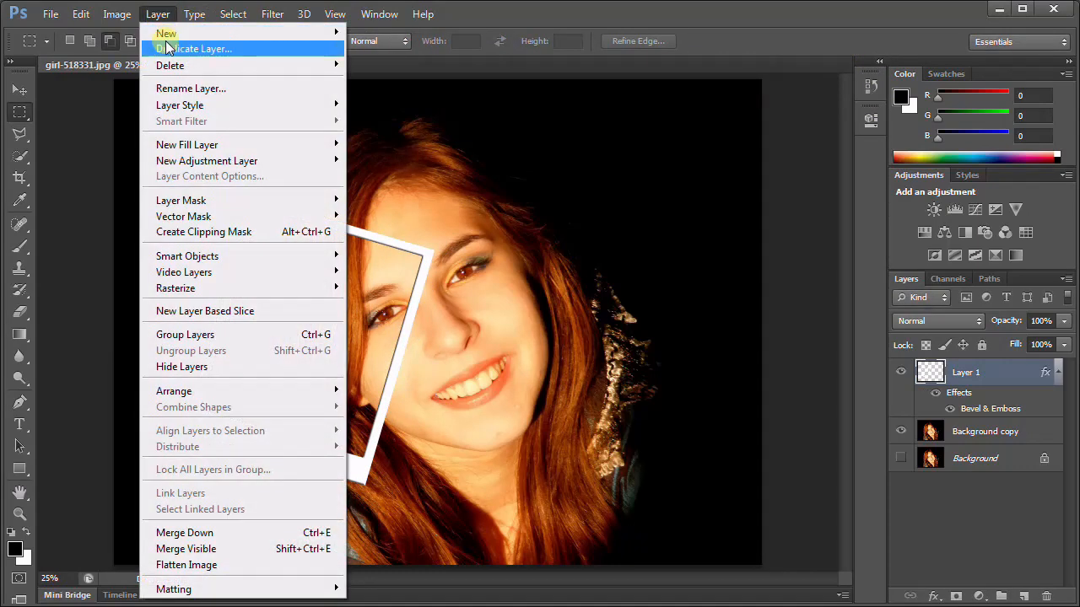
left_click(161, 45)
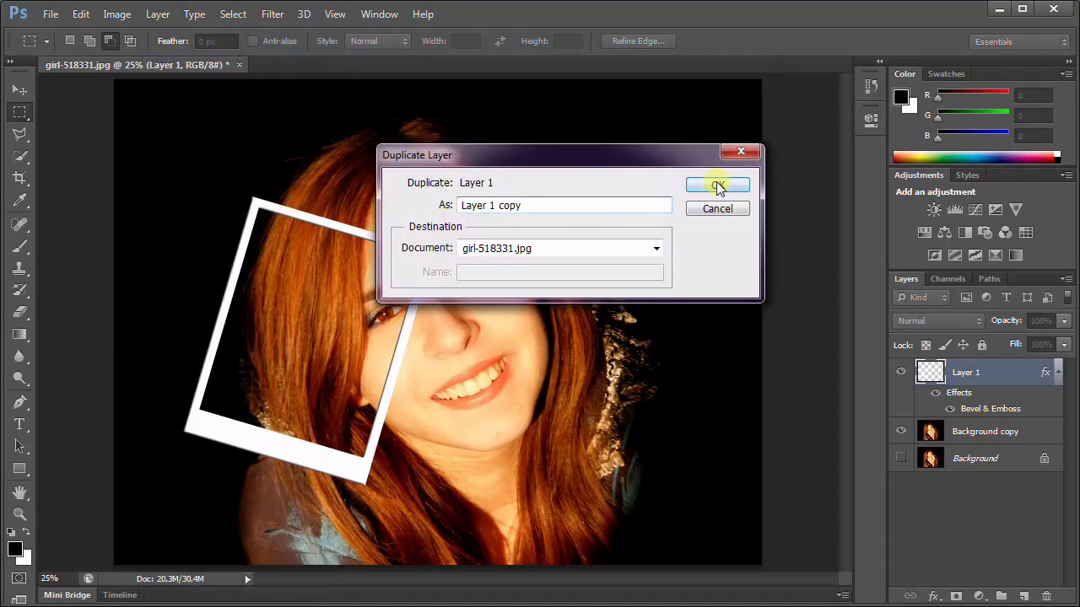
left_click(717, 184)
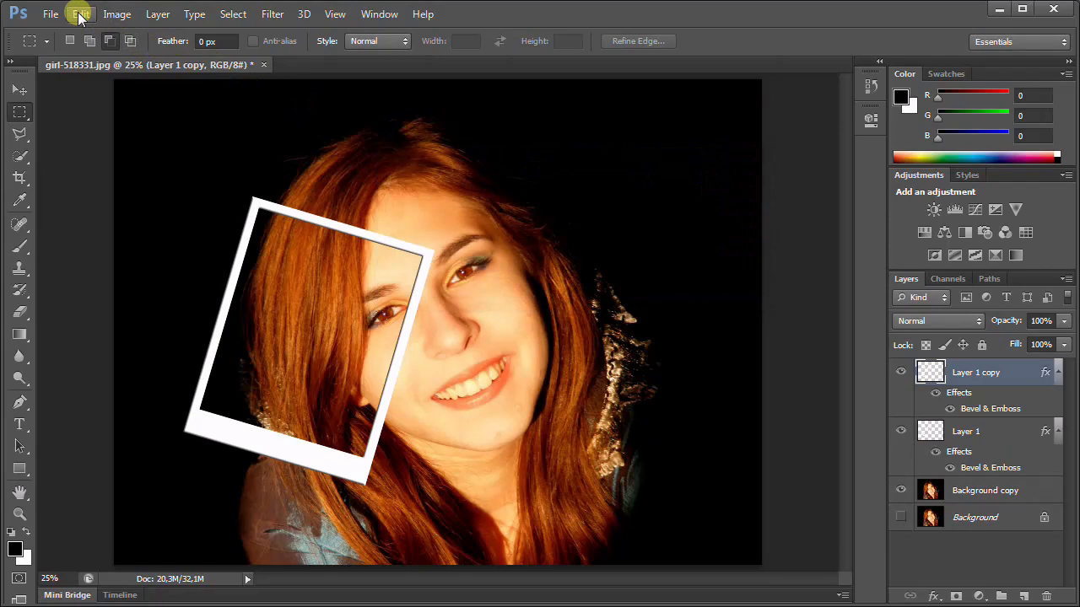
Free Transform the duplicated frame, rotating it about -21.3° and placing it over the top of the head and the eyes.
left_click(80, 15)
left_click(140, 305)
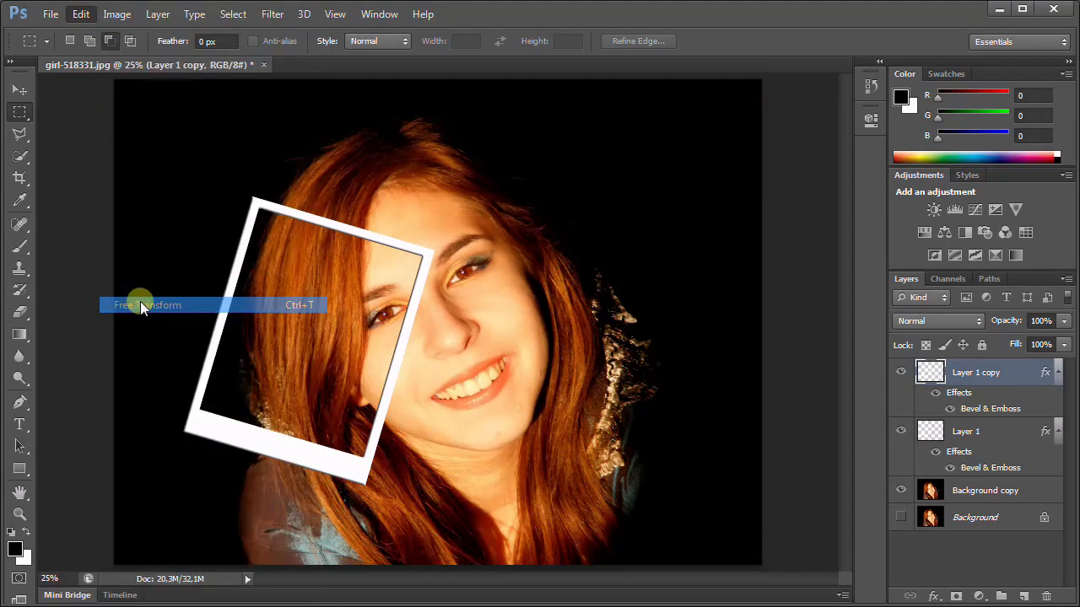
left_click_drag(373, 343, 402, 237)
left_click_drag(510, 105, 610, 286)
left_click_drag(412, 215, 449, 201)
left_click_drag(566, 244, 415, 97)
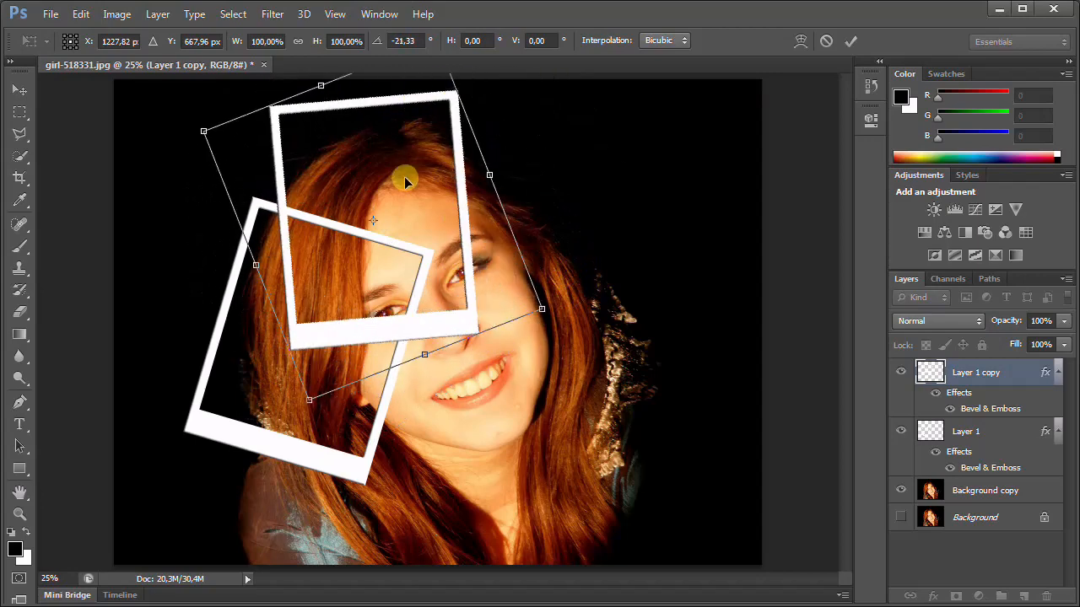
left_click_drag(405, 181, 446, 180)
left_click(851, 40)
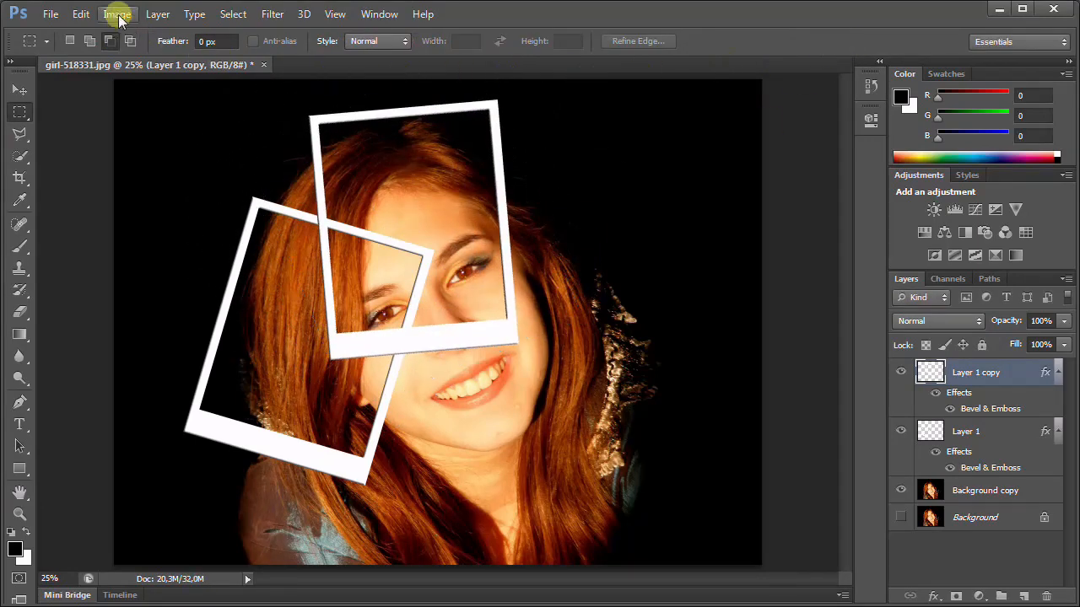
Duplicate the frame over the forehead and move the new copy down and right over the right side of the hair.
left_click(157, 14)
left_click(202, 45)
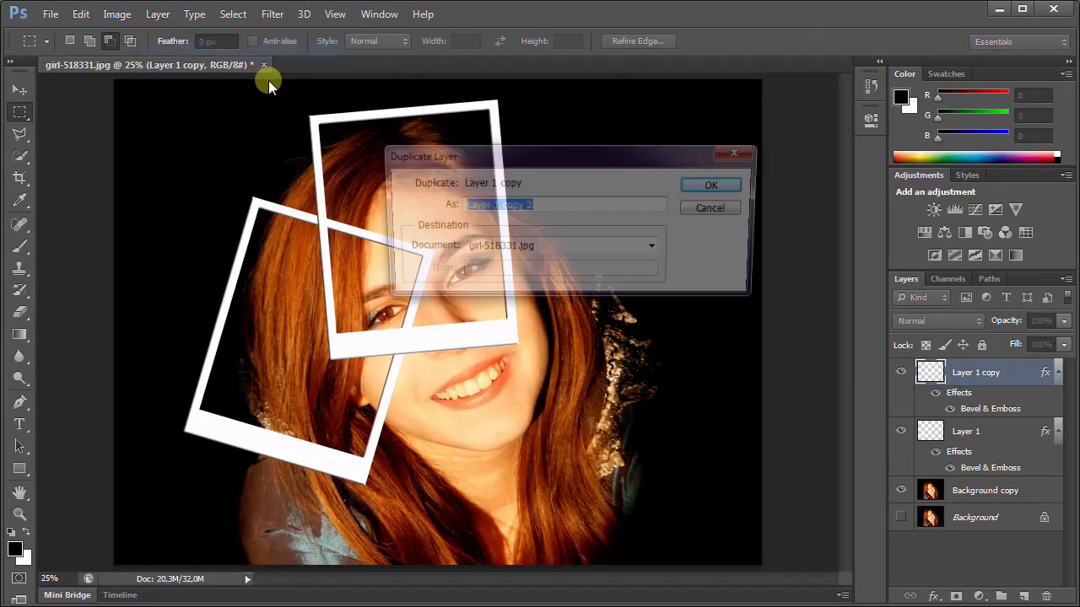
left_click(717, 187)
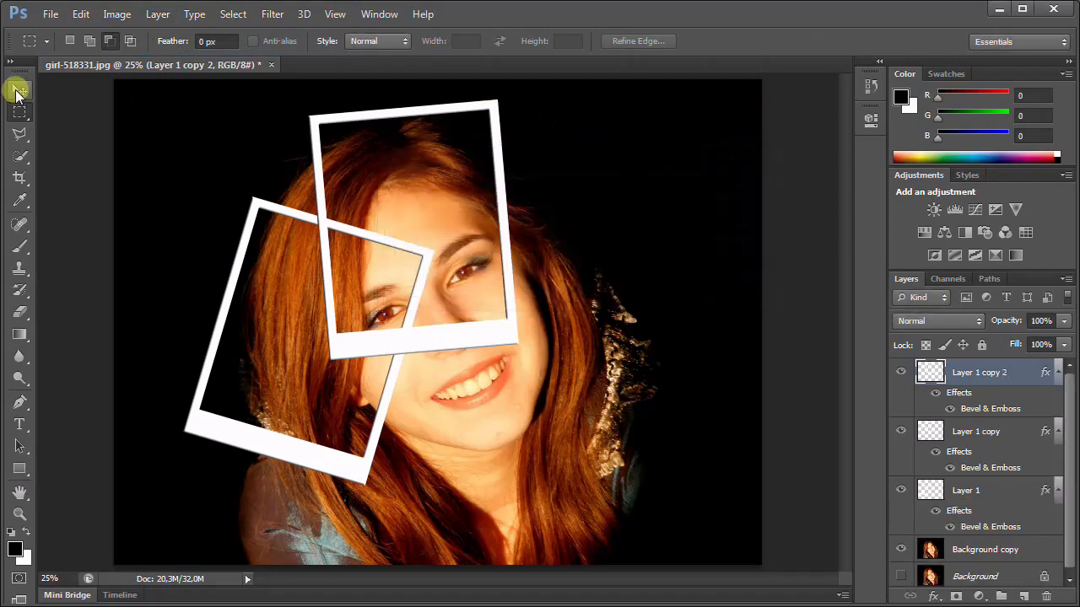
left_click(17, 90)
left_click_drag(416, 235, 573, 318)
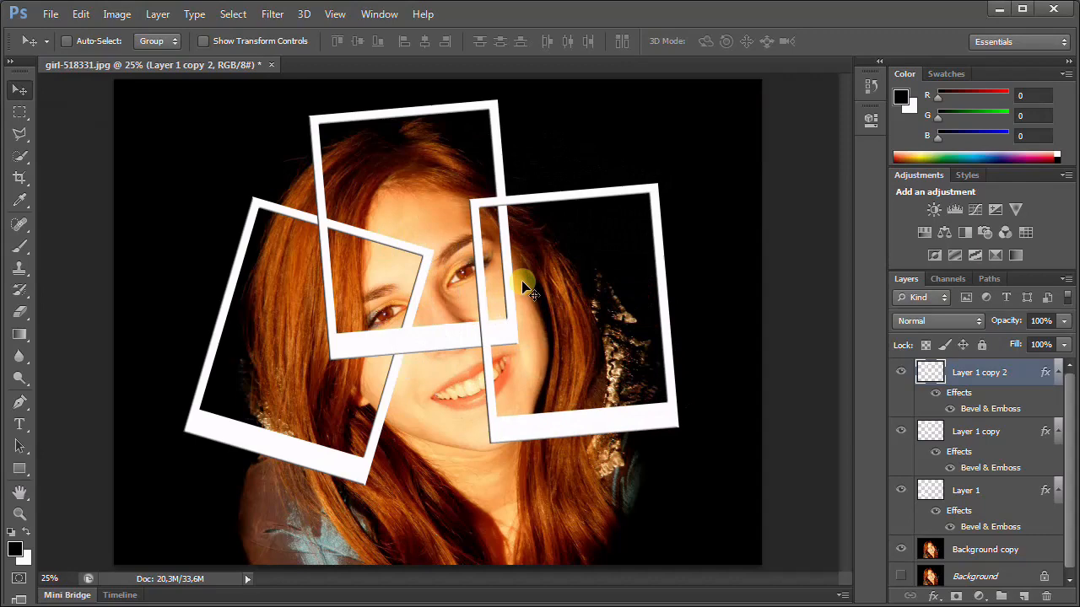
Rotate the frame on the right side of the hair about -31.7° with Free Transform.
left_click(79, 15)
left_click(135, 305)
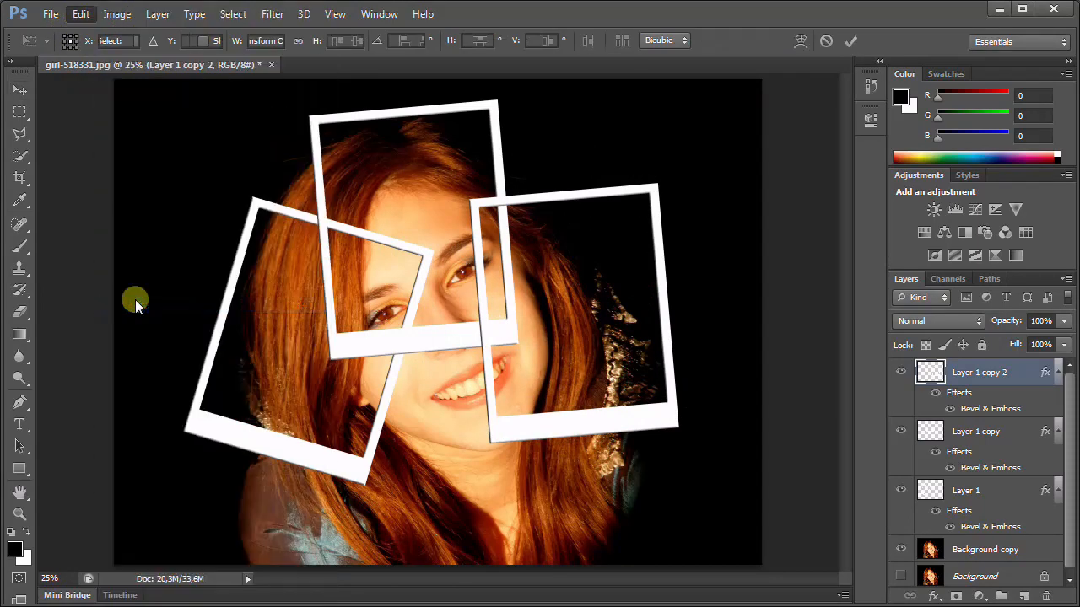
left_click_drag(694, 176, 609, 308)
left_click(850, 40)
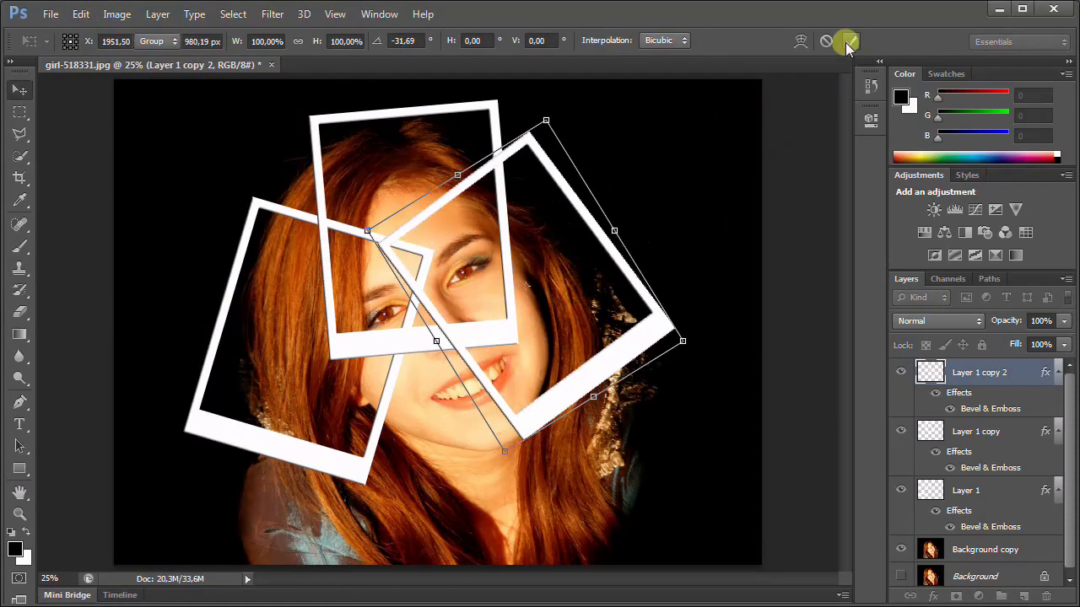
Duplicate the frame on Layer 1 copy 2 and move the copy down toward the lower right of the portrait.
left_click(158, 14)
left_click(229, 43)
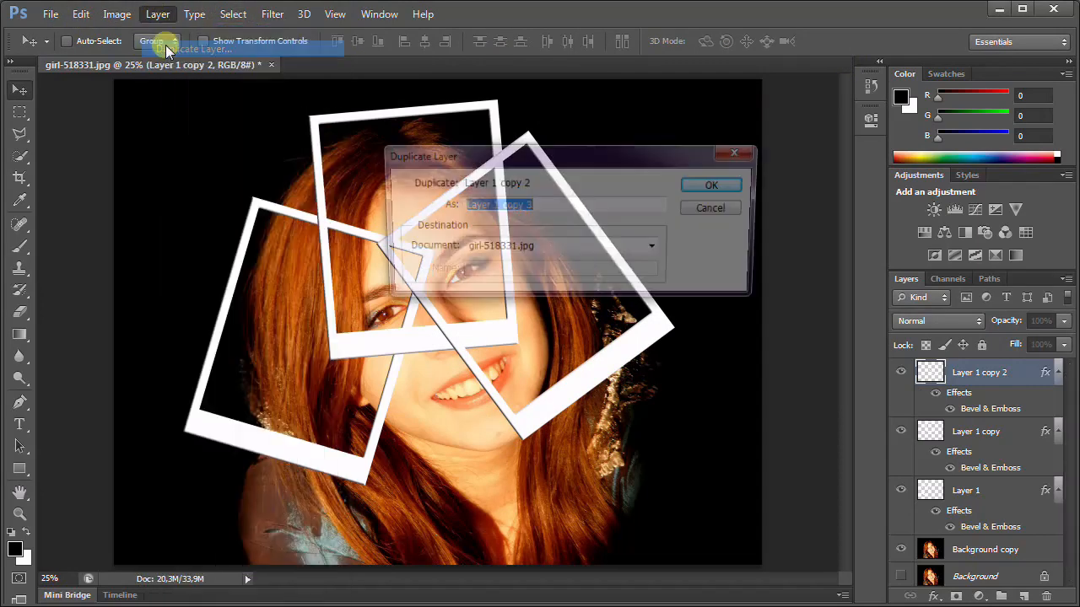
left_click(718, 187)
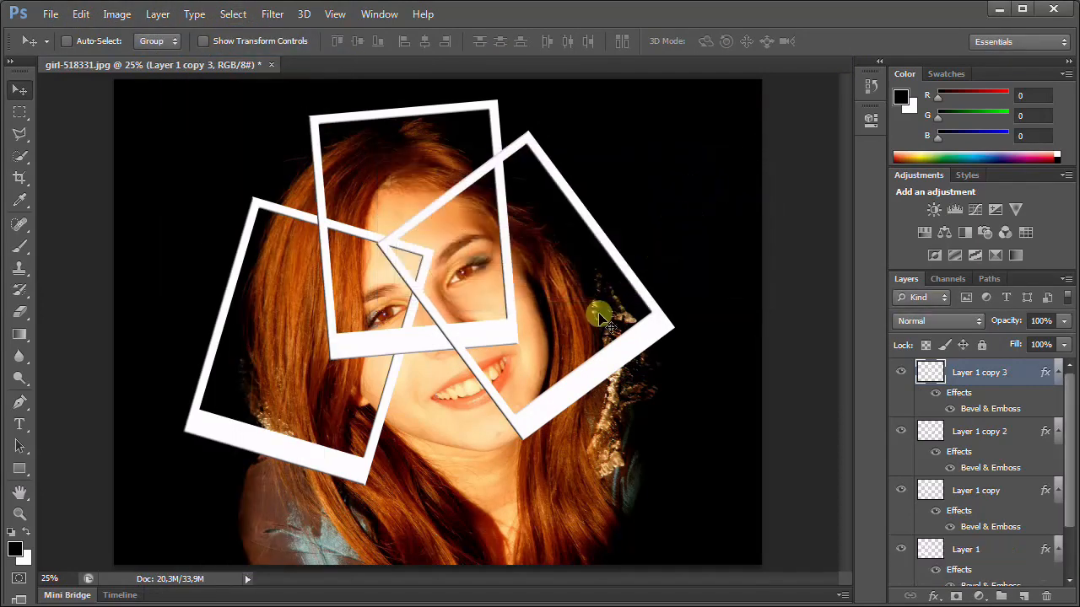
left_click_drag(598, 306, 635, 454)
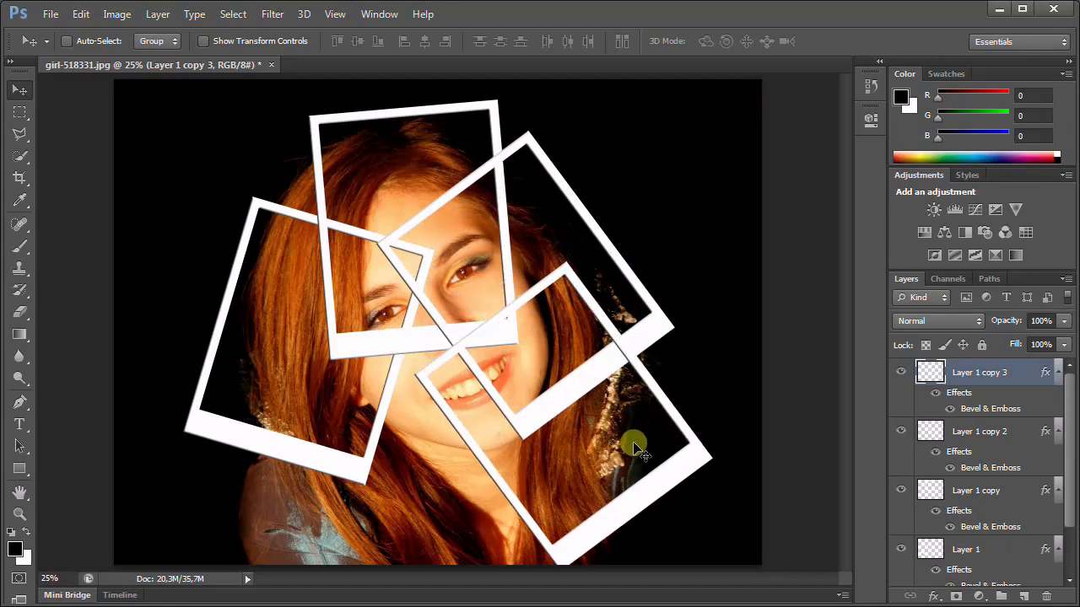
Free Transform the lower-right frame, rotating it about 116.9° and placing it over the mouth and chin.
key("ctrl+t")
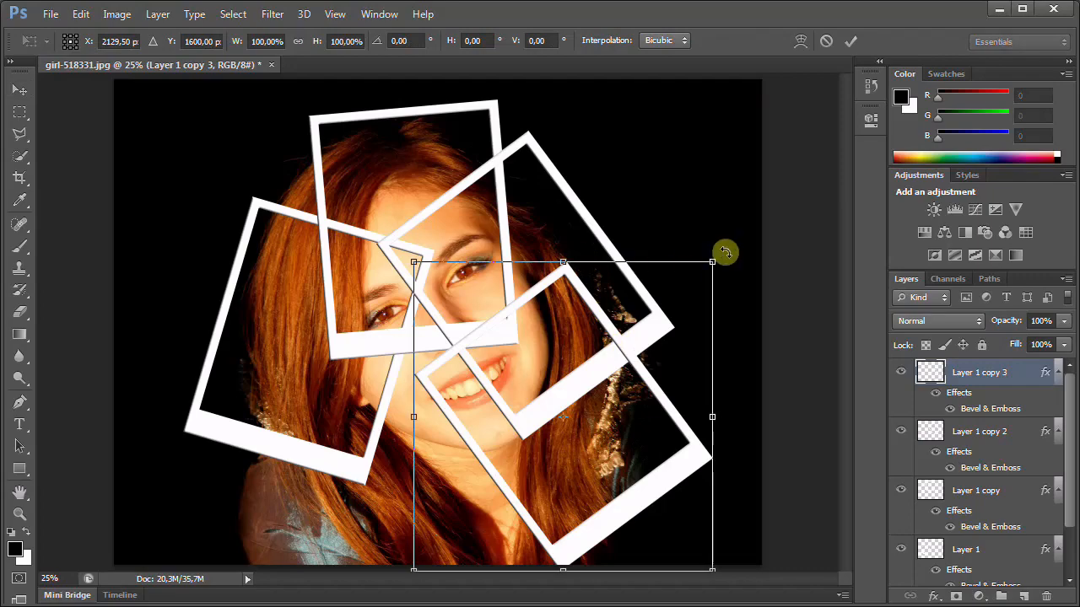
left_click_drag(726, 252, 616, 488)
left_click_drag(605, 459, 496, 427)
left_click_drag(648, 258, 677, 321)
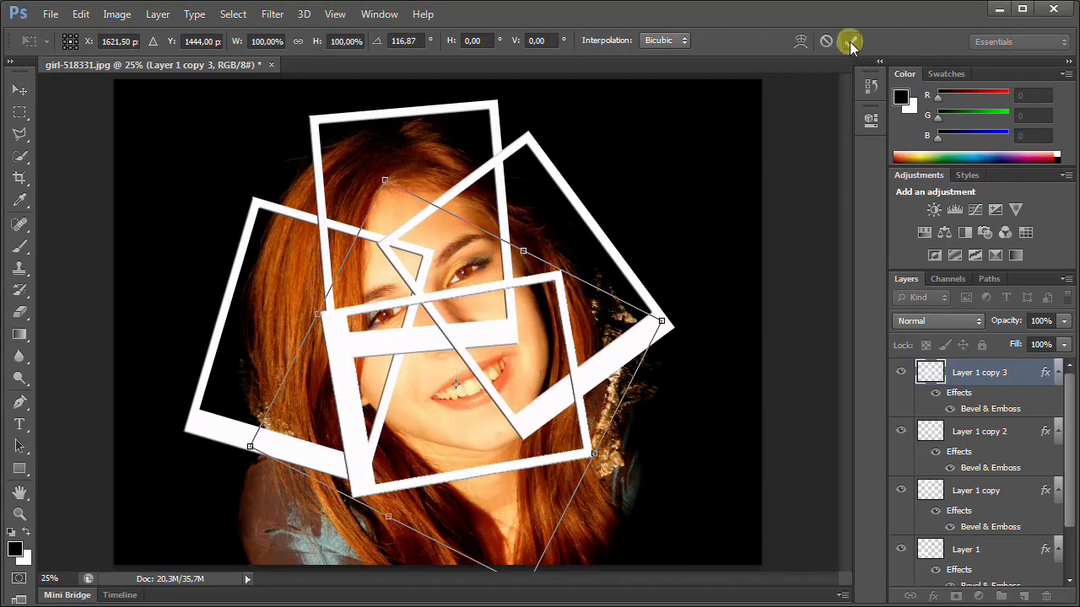
left_click(850, 41)
Duplicate the frame over the mouth and move the copy to the lower-right corner of the portrait.
left_click(157, 14)
left_click(162, 48)
key("Return")
left_click_drag(426, 376, 543, 450)
Duplicate the lower-right frame on Layer 1 copy 4 and move the copy to the lower-left shoulder.
left_click(157, 14)
left_click(162, 48)
key("Return")
left_click_drag(531, 497, 291, 479)
Free Transform the frame over the lower-left shoulder, rotating it about 13.8° and adjusting its position.
key("ctrl+t")
left_click_drag(481, 334, 505, 369)
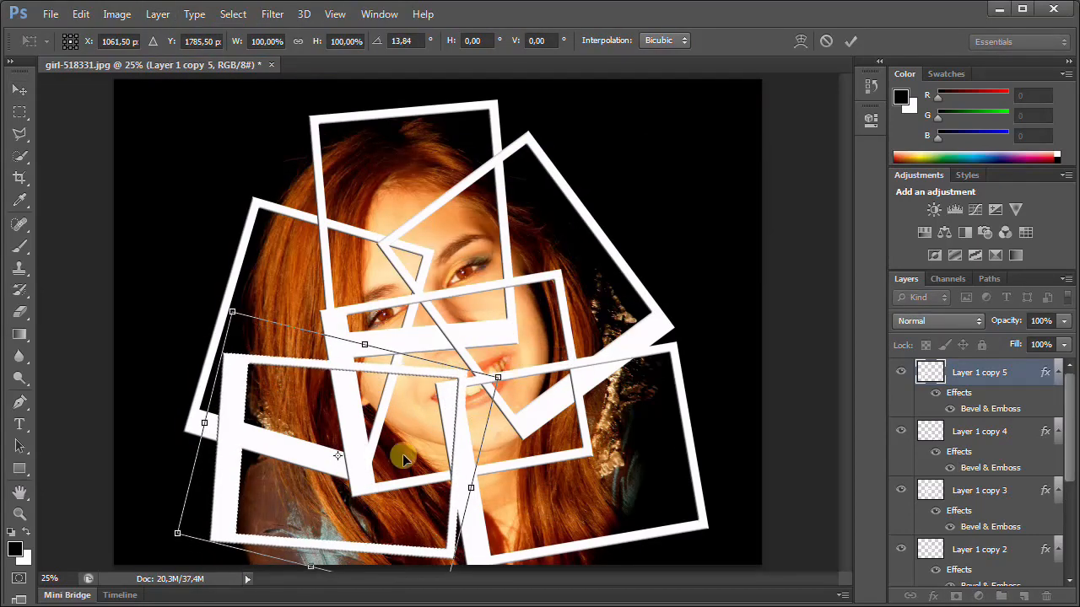
left_click_drag(402, 455, 343, 206)
left_click(851, 41)
Duplicate the lower-left frame layer and Free Transform the copy, rotating it about -53° and placing it over the hair at the photo's upper left.
left_click(158, 14)
left_click(162, 48)
left_click(704, 181)
key("ctrl+t")
left_click_drag(410, 139, 291, 74)
left_click_drag(355, 191, 350, 194)
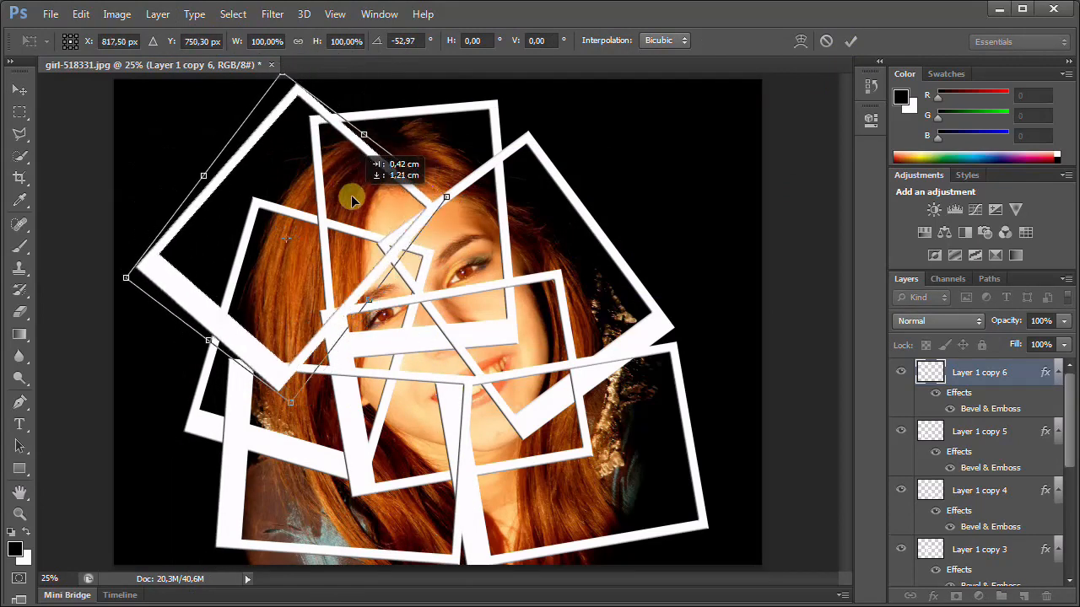
key("Return")
Detach and lengthen the layer list, and hide all the frame layers except Layer 1 copy 6.
left_click_drag(1022, 276, 791, 18)
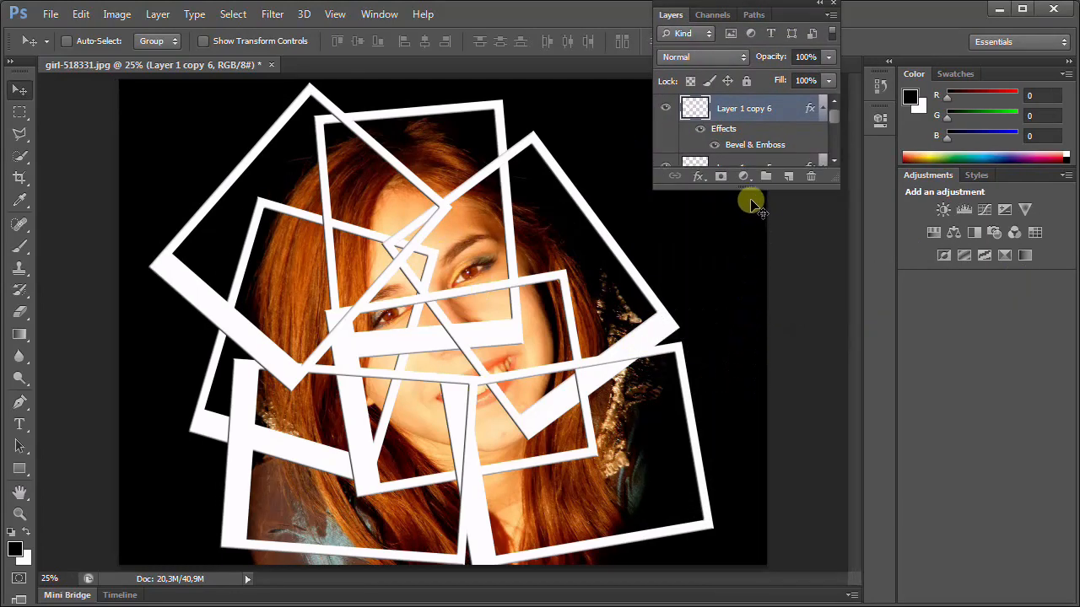
left_click_drag(750, 188, 778, 571)
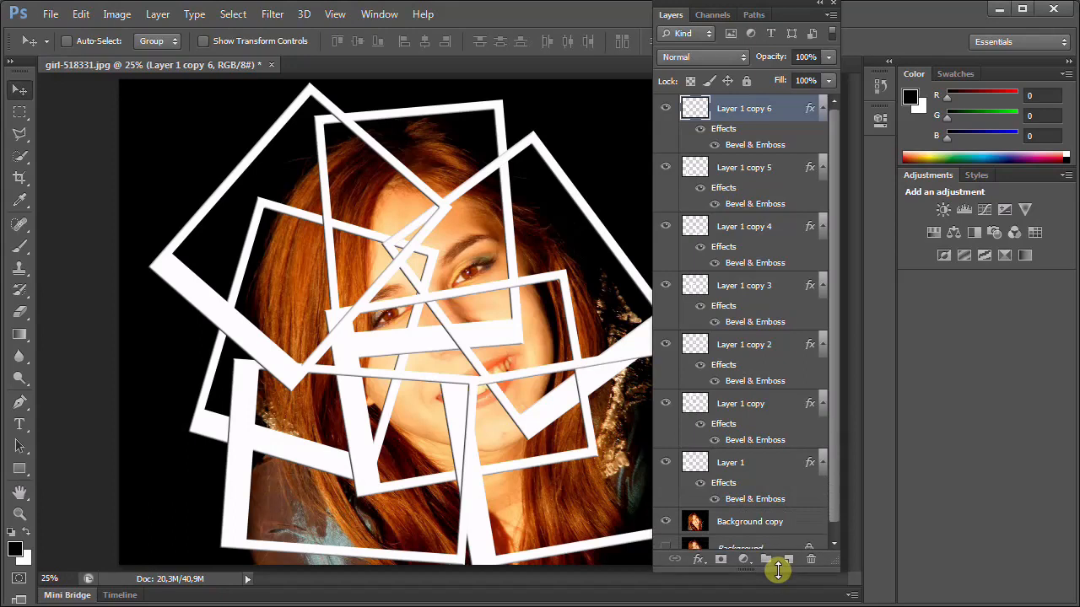
left_click(664, 462)
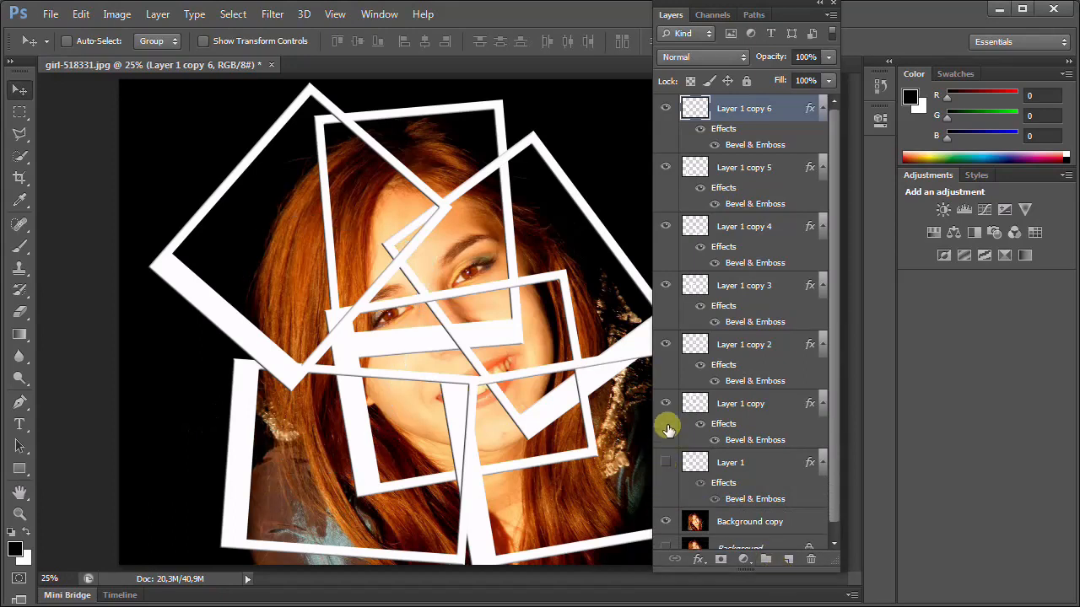
left_click(666, 403)
left_click(666, 345)
left_click(666, 286)
left_click(664, 235)
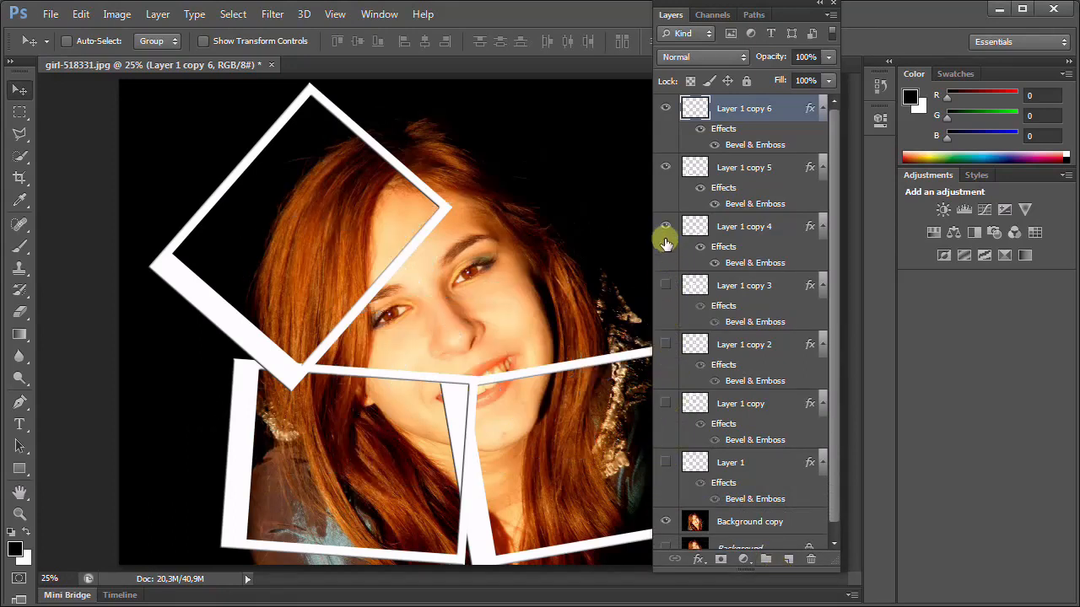
left_click(665, 167)
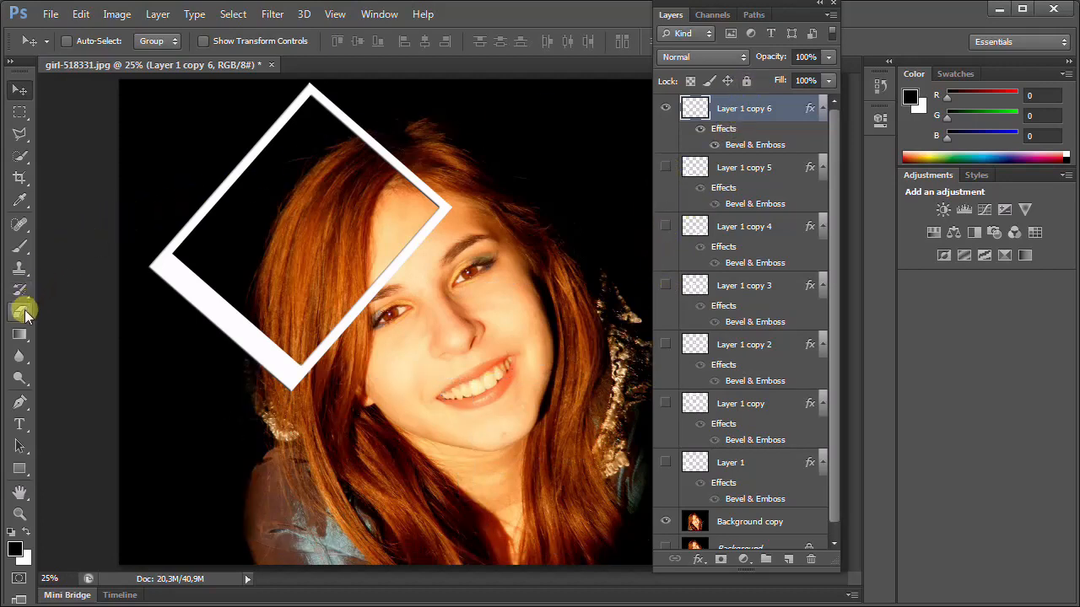
Activate the Eraser tool and show the frames on Layer 1 copy 5 and Layer 1 copy 4 again.
left_click_drag(23, 313, 99, 311)
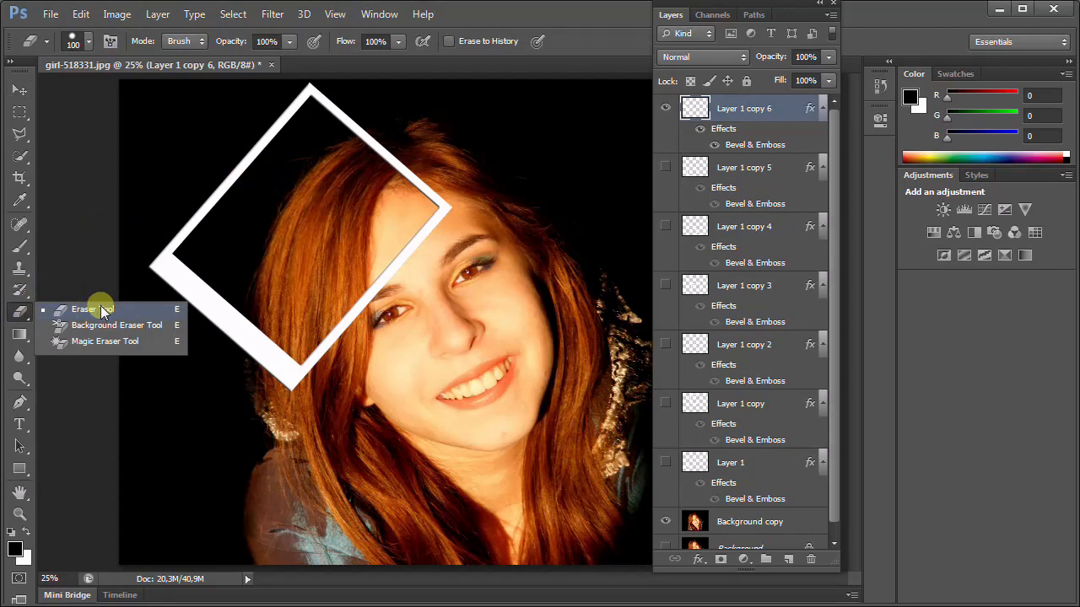
left_click(100, 310)
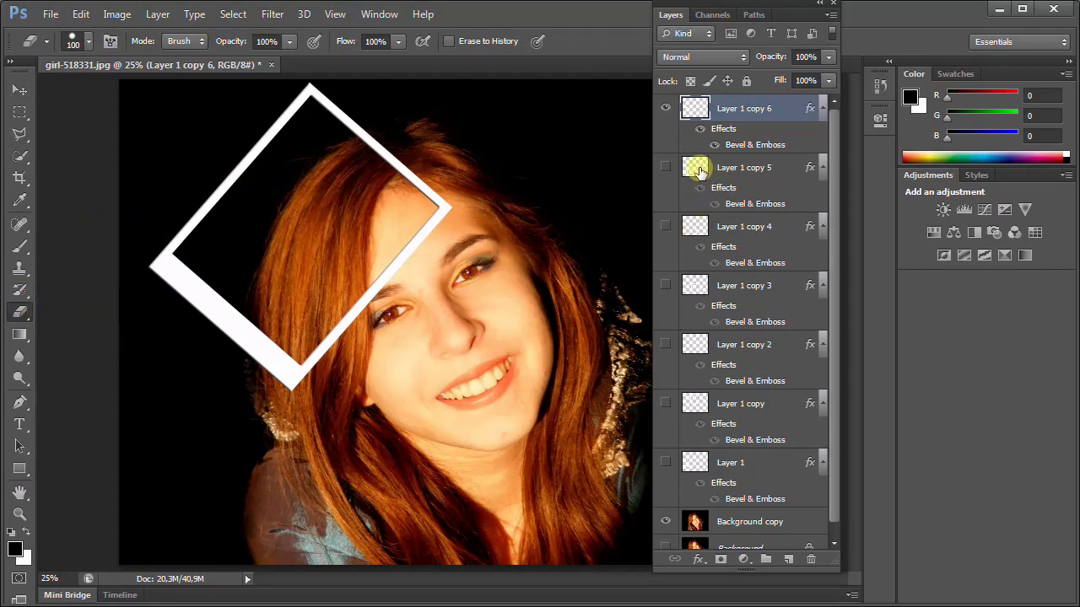
left_click(699, 172)
left_click(666, 169)
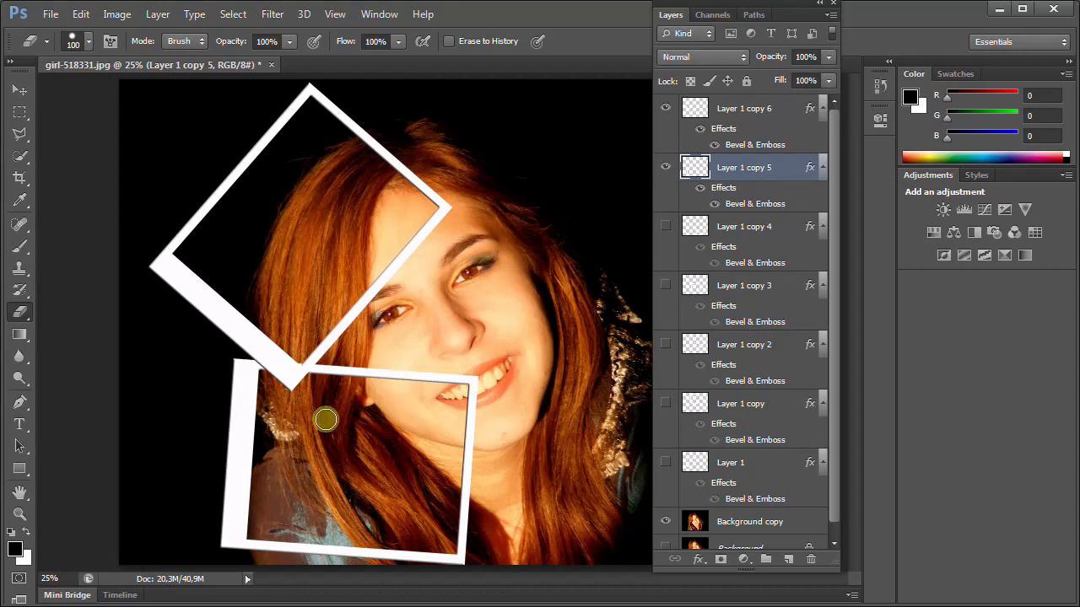
left_click(695, 231)
left_click(665, 226)
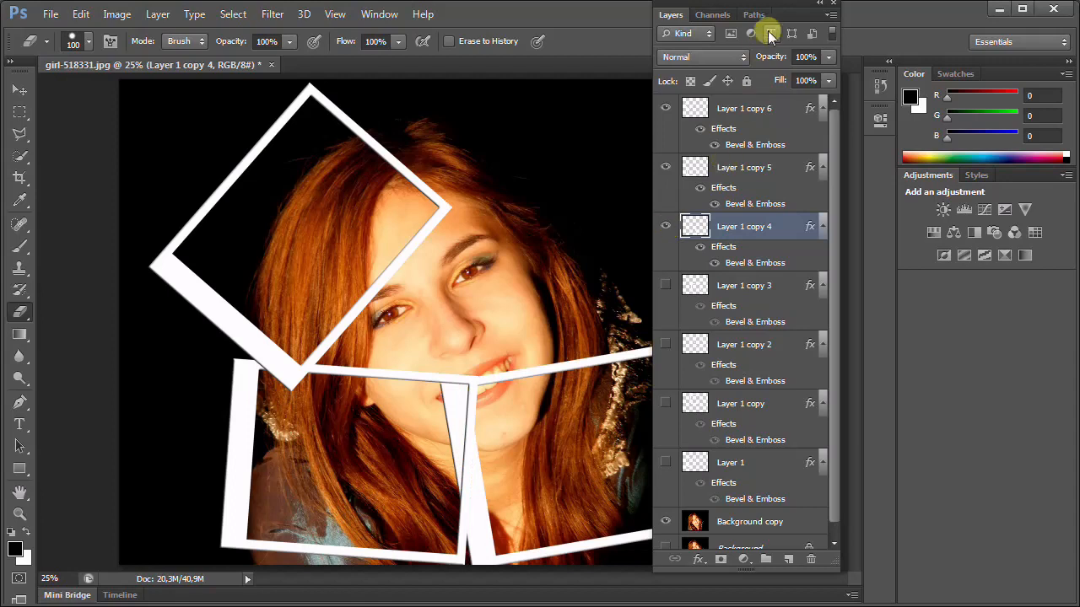
left_click_drag(800, 10, 842, 21)
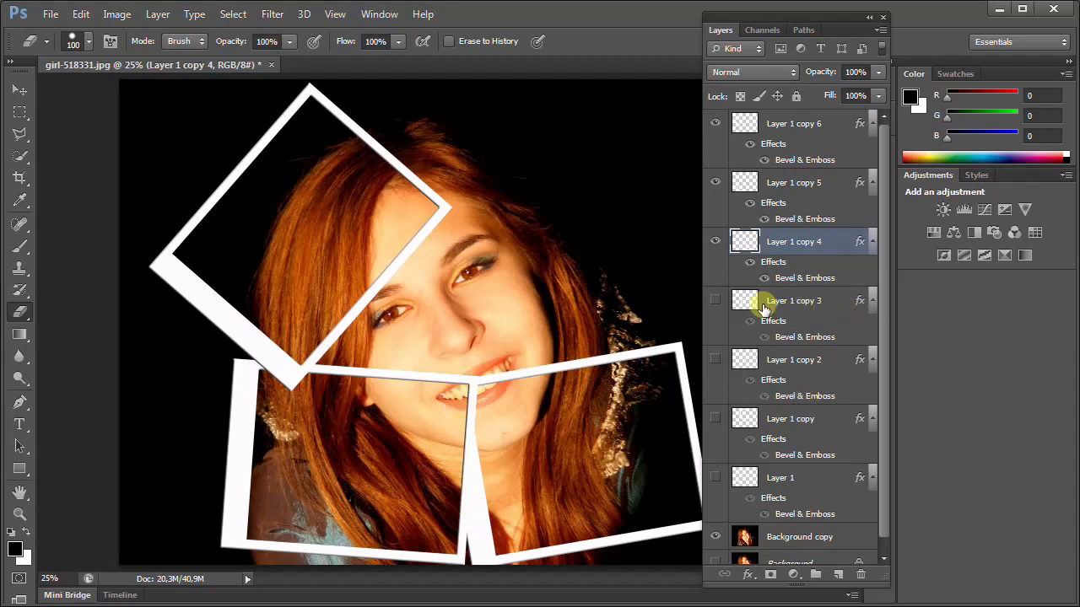
Show Layer 1 copy 3 and erase the parts of its frame that cross inside the two lower frames.
left_click(743, 305)
left_click(714, 301)
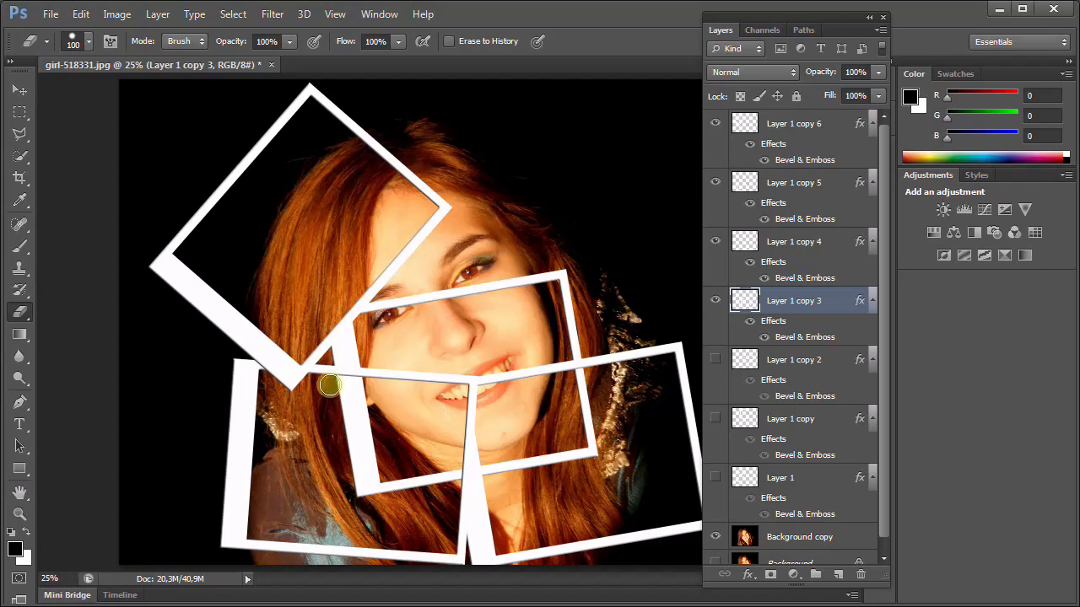
mouse_move(359, 388)
left_mouse_down()
mouse_move(347, 418)
mouse_move(340, 399)
mouse_move(361, 499)
mouse_move(360, 401)
mouse_move(372, 485)
mouse_move(443, 476)
left_mouse_up()
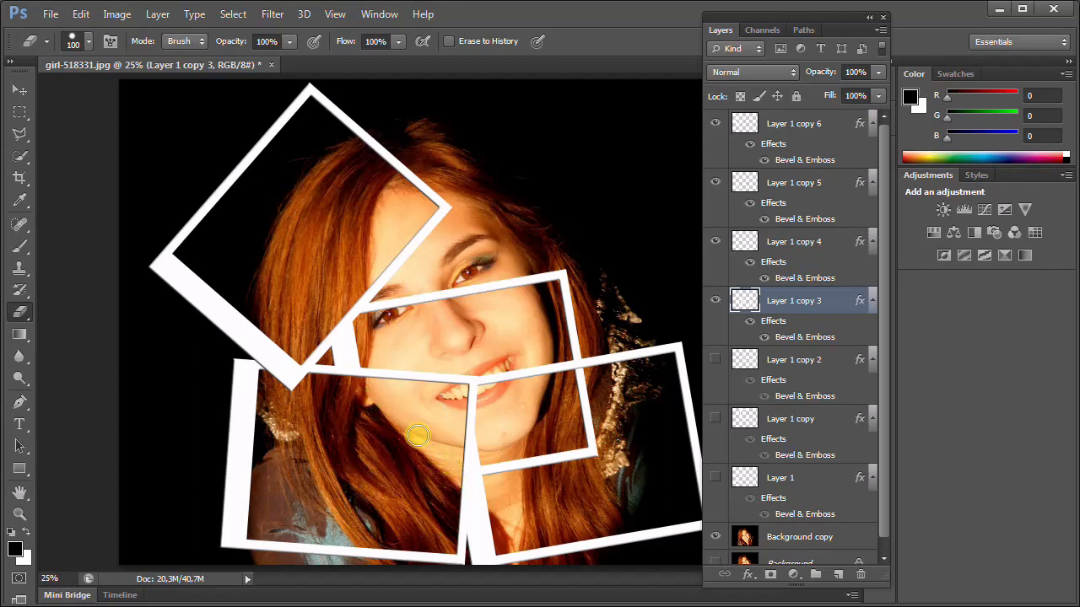
mouse_move(586, 385)
left_mouse_down()
mouse_move(595, 457)
mouse_move(502, 467)
left_mouse_up()
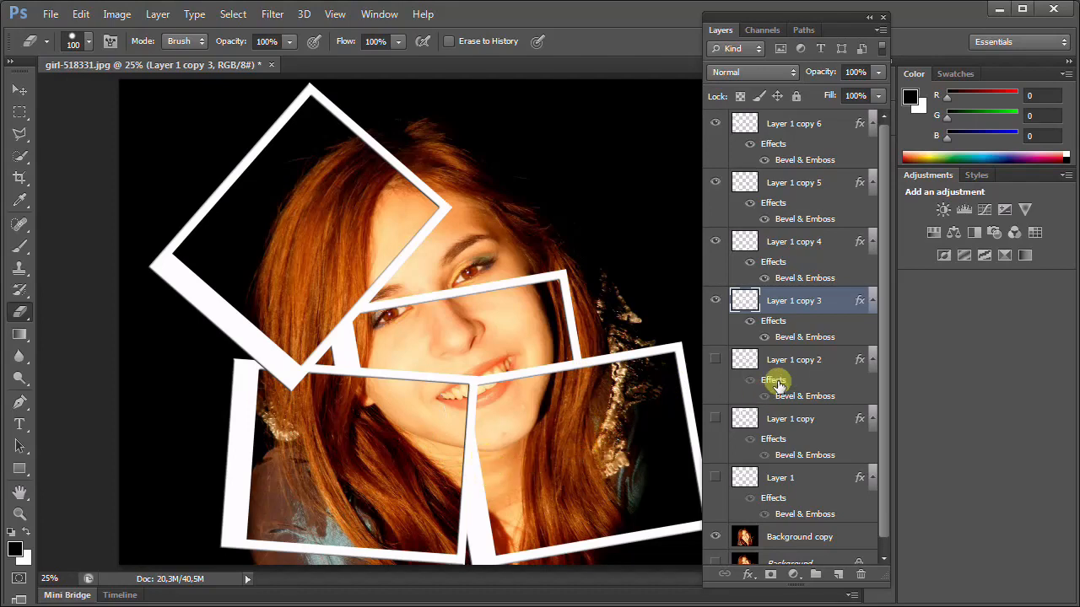
Show Layer 1 copy 2, erase its frame edges inside the centre and lower-right frames, and show Layer 1 copy.
left_click(723, 360)
left_click(714, 360)
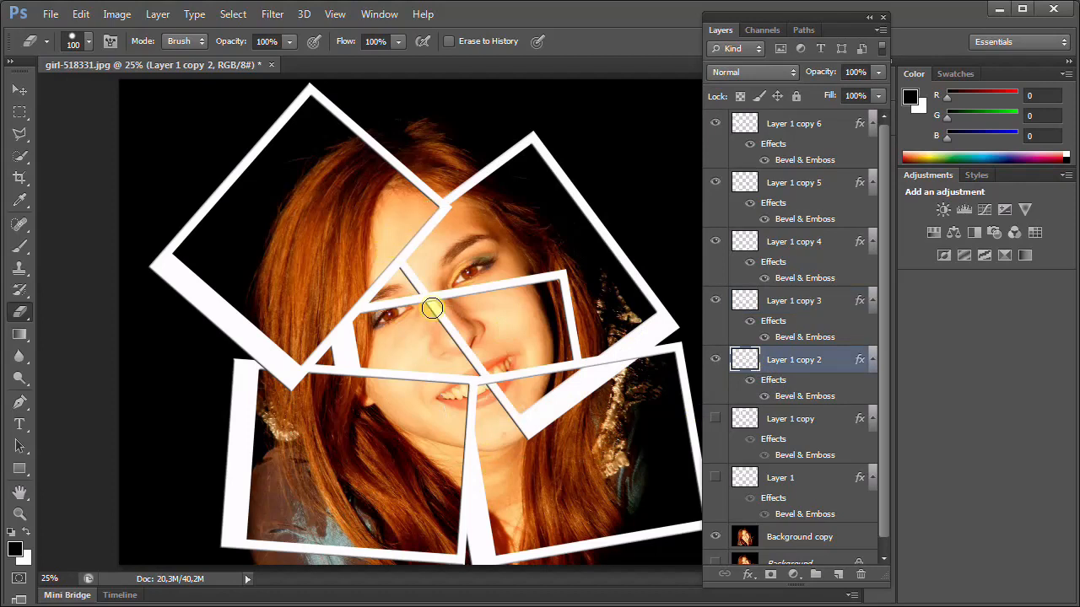
mouse_move(431, 308)
left_mouse_down()
mouse_move(522, 440)
mouse_move(639, 371)
mouse_move(590, 375)
mouse_move(532, 444)
left_mouse_up()
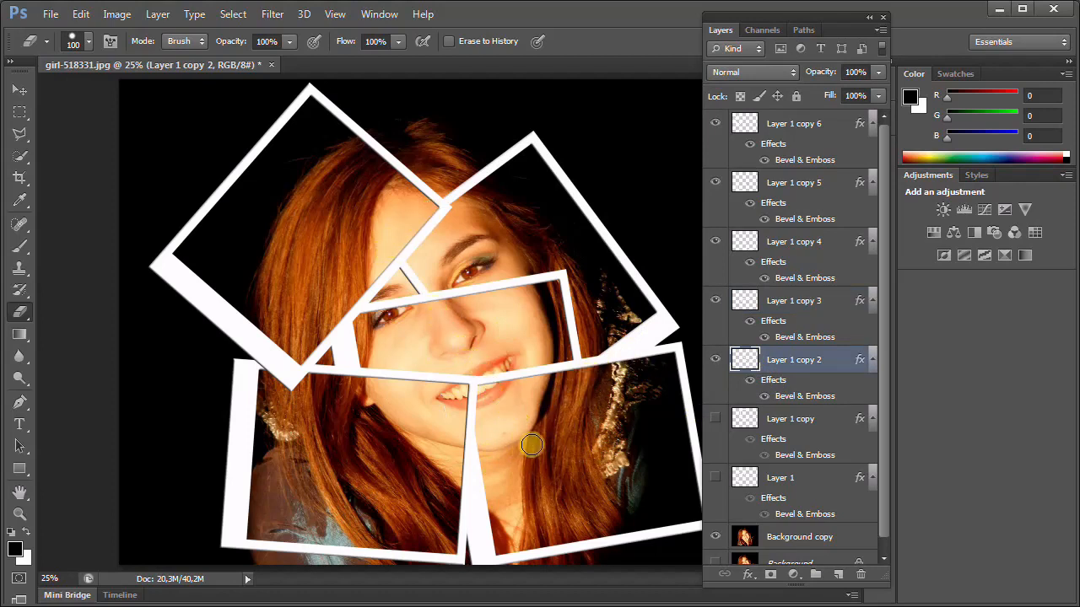
left_click(714, 418)
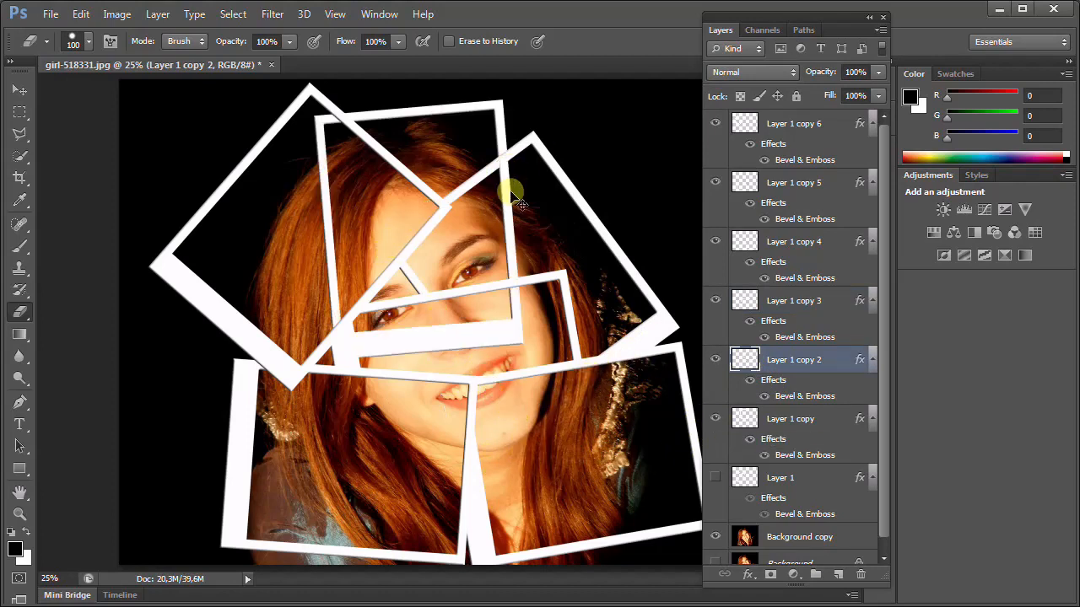
left_click(715, 359)
left_click(714, 359)
left_click(715, 359)
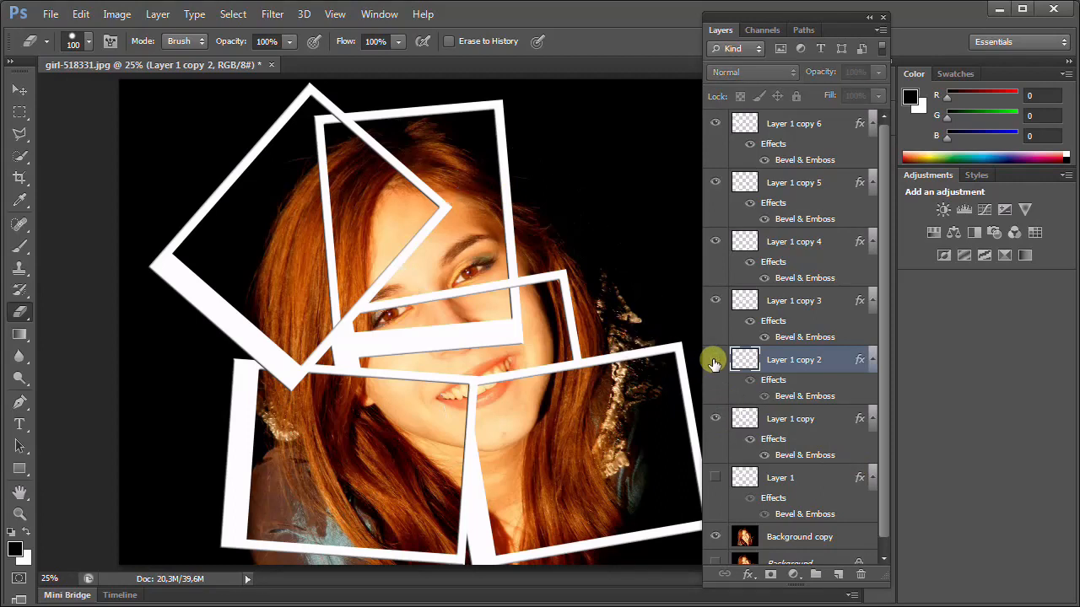
left_click(714, 360)
mouse_move(445, 209)
left_mouse_down()
mouse_move(489, 153)
mouse_move(468, 194)
left_mouse_up()
left_click_drag(494, 153, 497, 168)
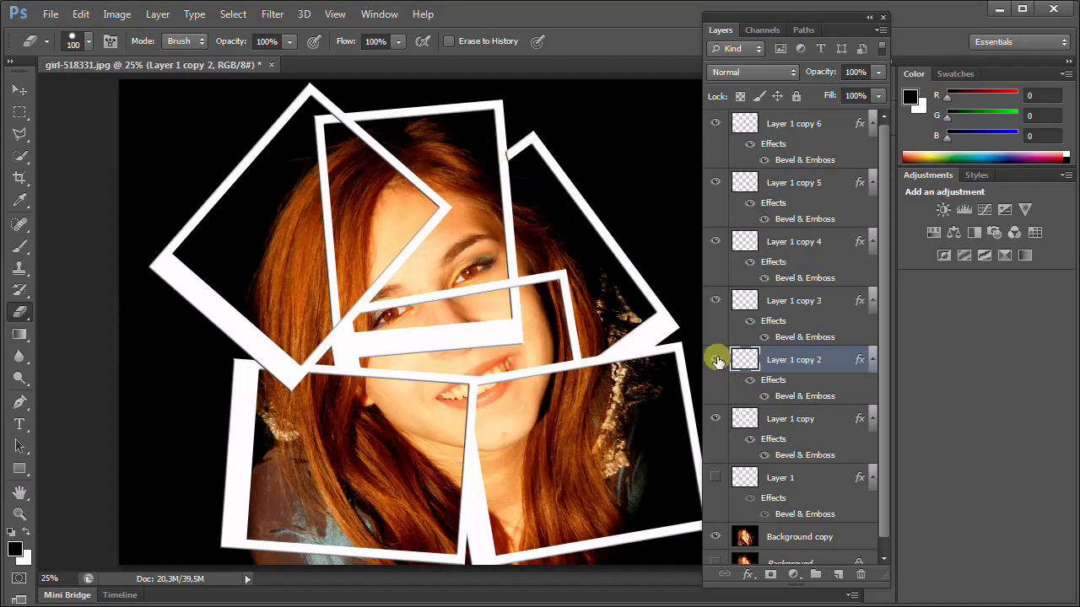
left_click(716, 360)
left_click(717, 360)
left_click(81, 14)
left_click(112, 43)
left_click(81, 14)
left_click(112, 43)
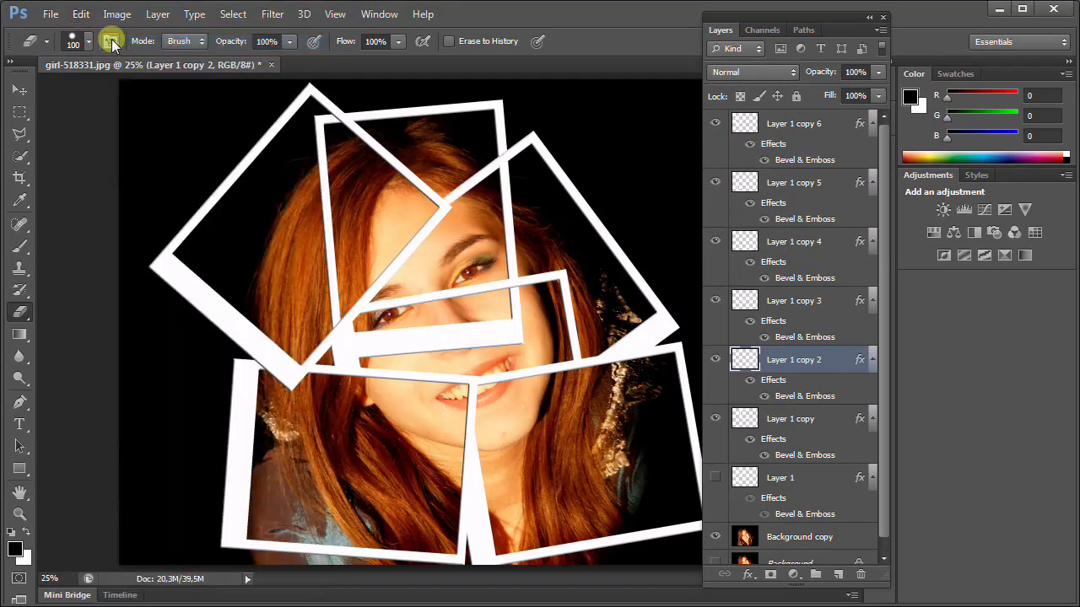
left_click(81, 14)
left_click(111, 43)
left_click(716, 360)
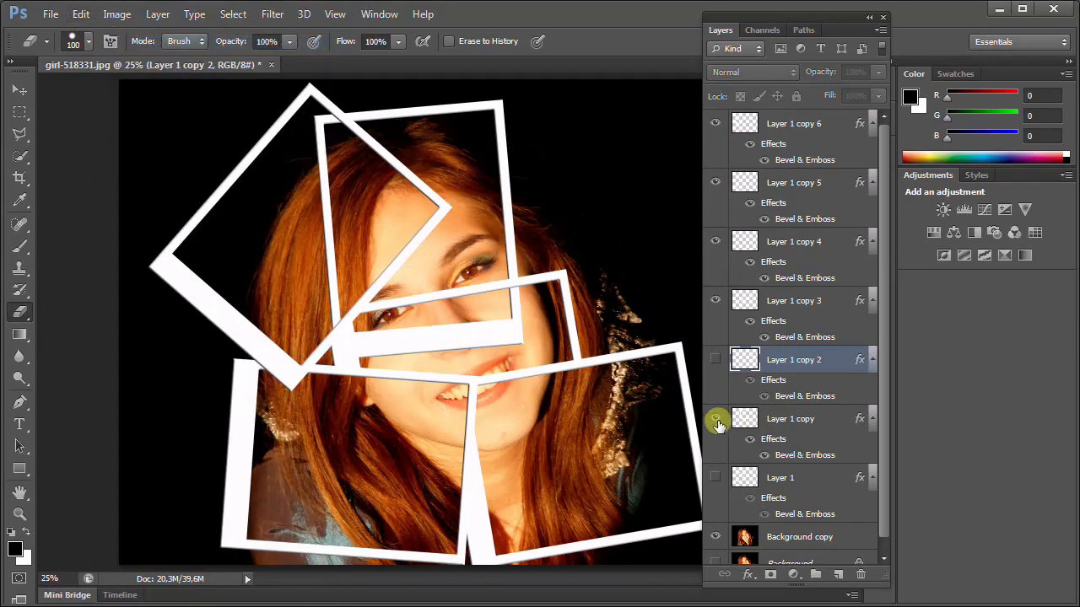
left_click(716, 360)
Erase the edges of the Layer 1 copy frame that run across the neighbouring upper and centre frames.
left_click(743, 418)
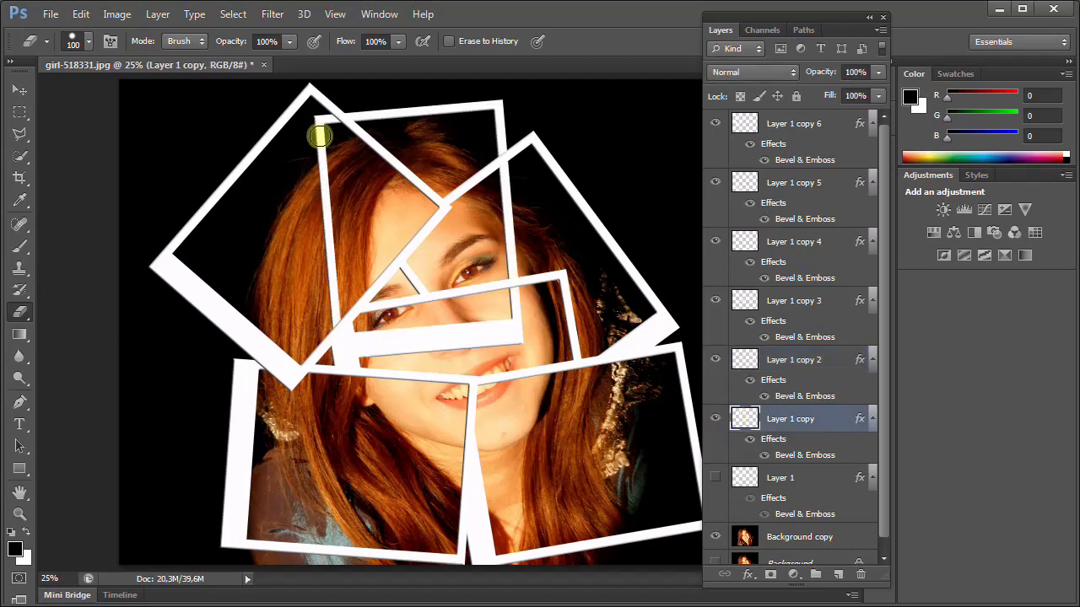
left_click_drag(320, 136, 329, 328)
mouse_move(510, 222)
left_mouse_down()
mouse_move(529, 345)
mouse_move(461, 341)
left_mouse_up()
Show Layer 1 and erase the parts of its frame that cross inside the overlapping frames.
left_click(756, 484)
left_click(717, 479)
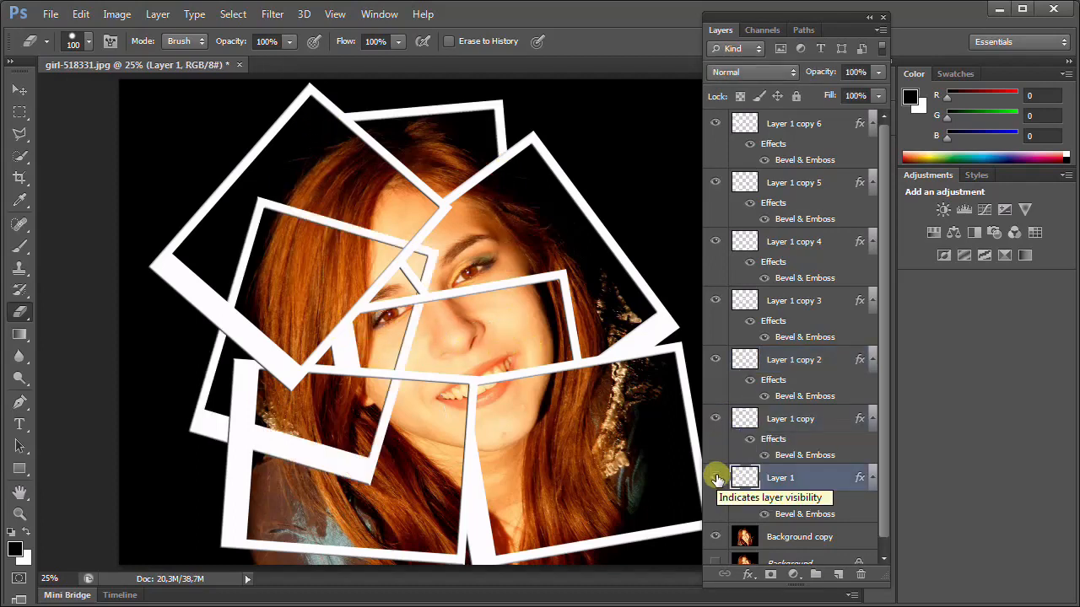
mouse_move(313, 458)
left_mouse_down()
mouse_move(258, 461)
mouse_move(381, 474)
mouse_move(270, 428)
mouse_move(386, 397)
mouse_move(425, 269)
mouse_move(417, 255)
mouse_move(234, 287)
left_mouse_up()
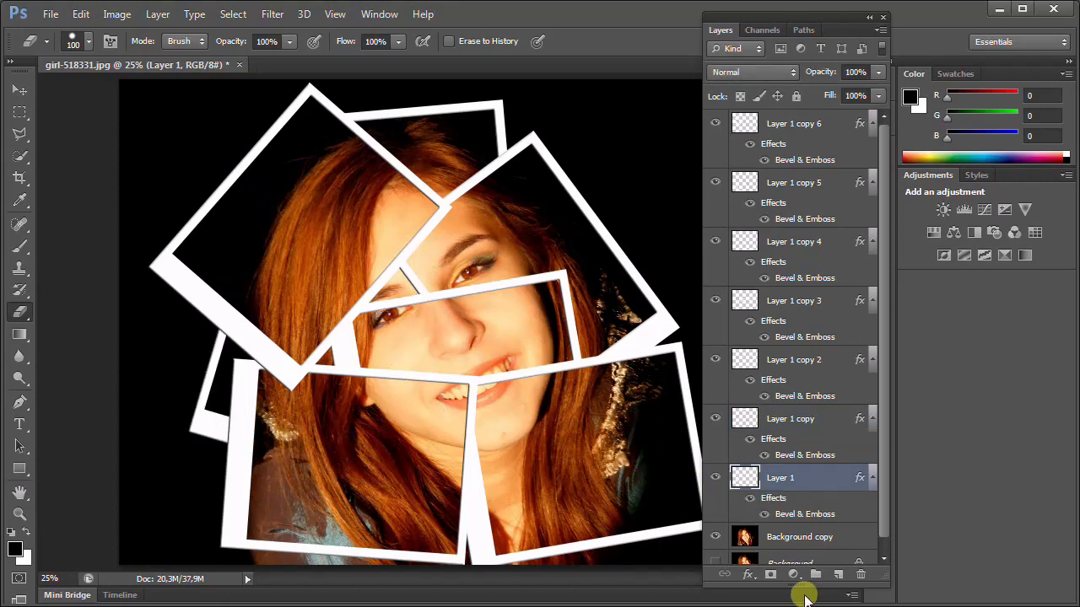
Shorten the layer list and, on Background copy, trace a Polygonal Lasso selection around the outer border of the whole frame collage.
left_click_drag(807, 581, 836, 387)
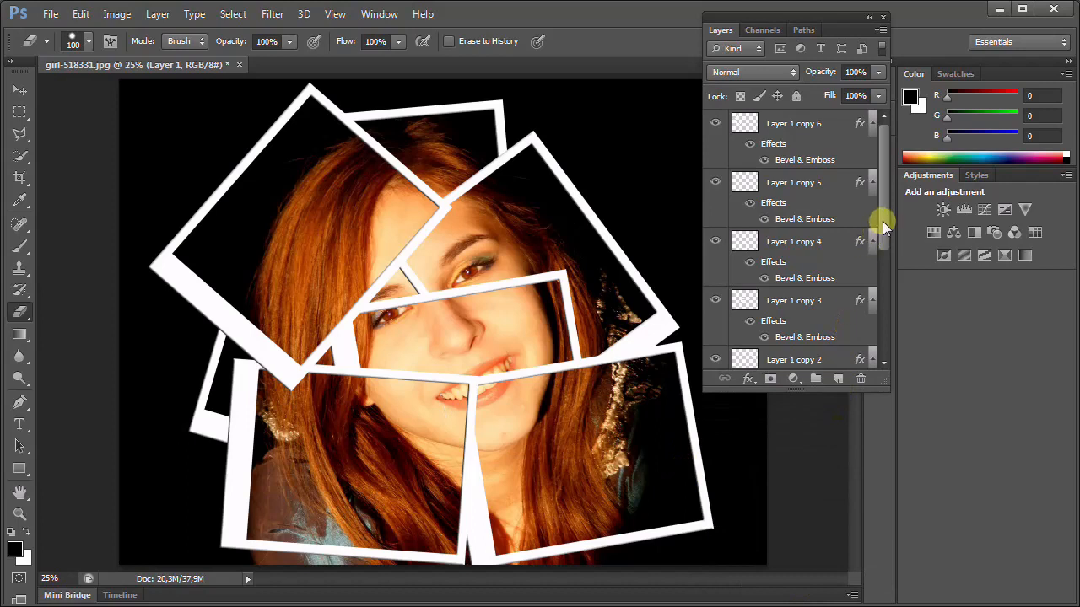
left_click_drag(885, 220, 888, 336)
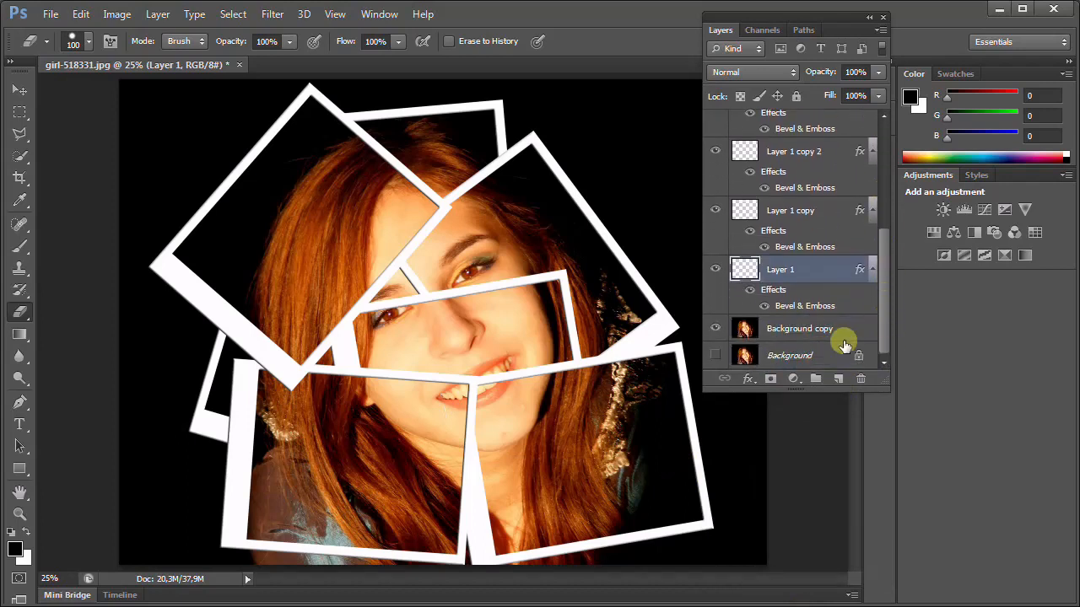
left_click(794, 329)
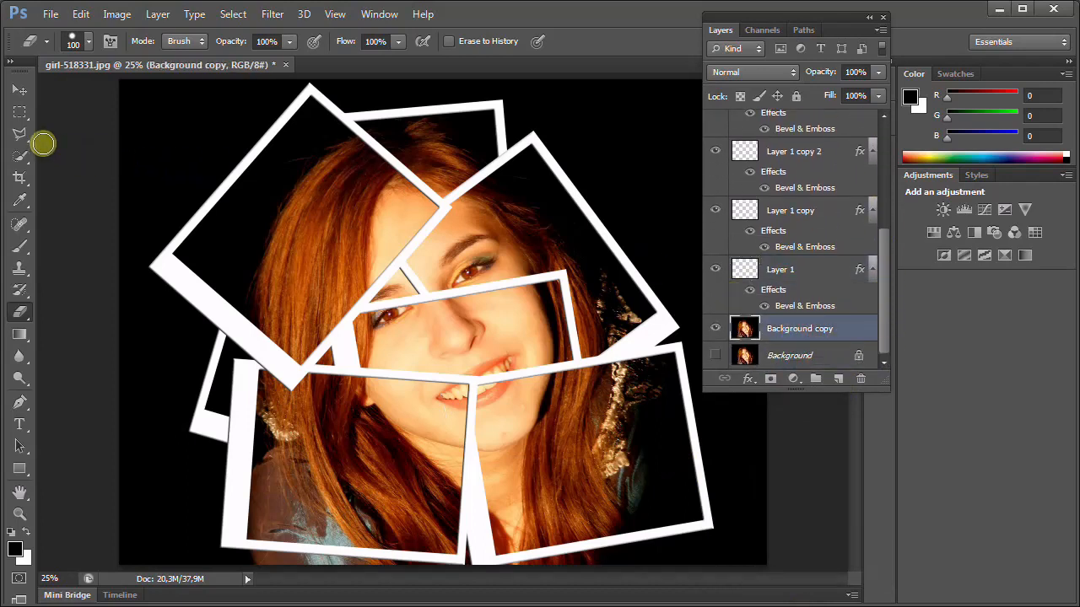
left_click_drag(19, 134, 75, 151)
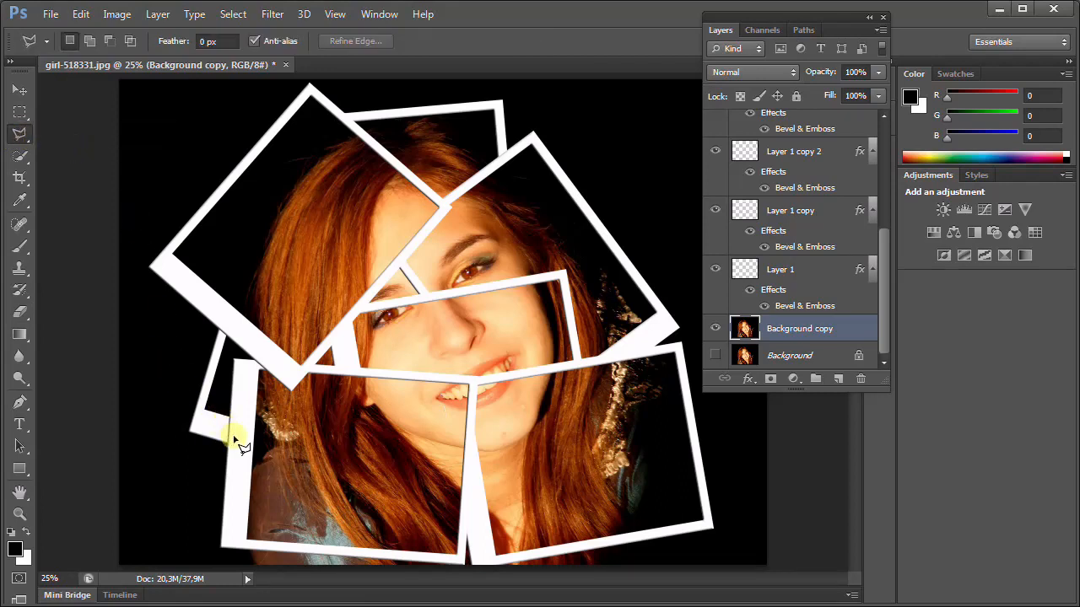
left_click(197, 424)
left_click(152, 266)
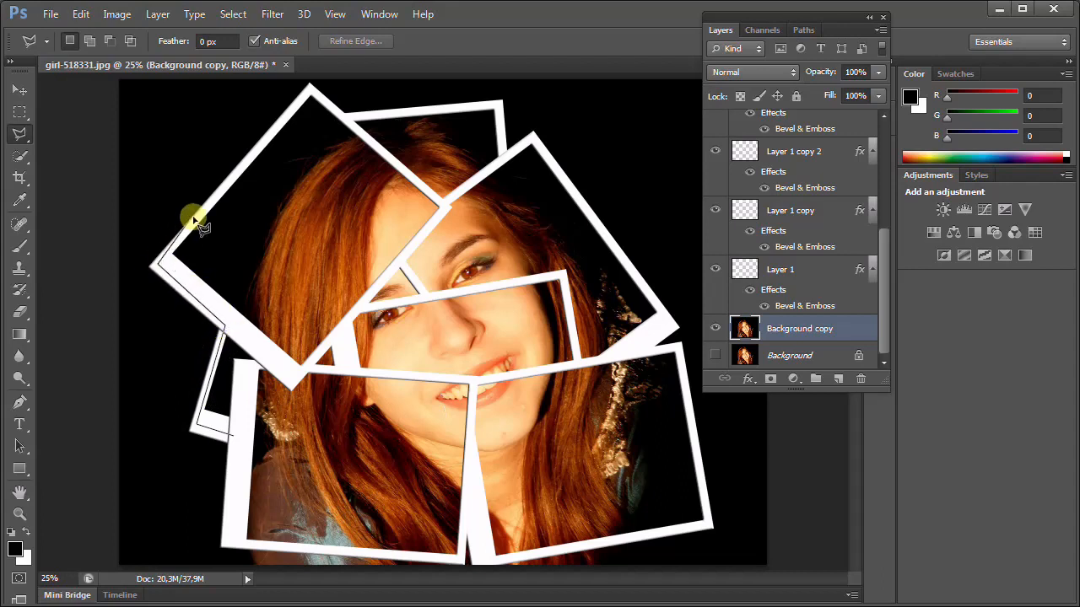
left_click(310, 86)
left_click(503, 103)
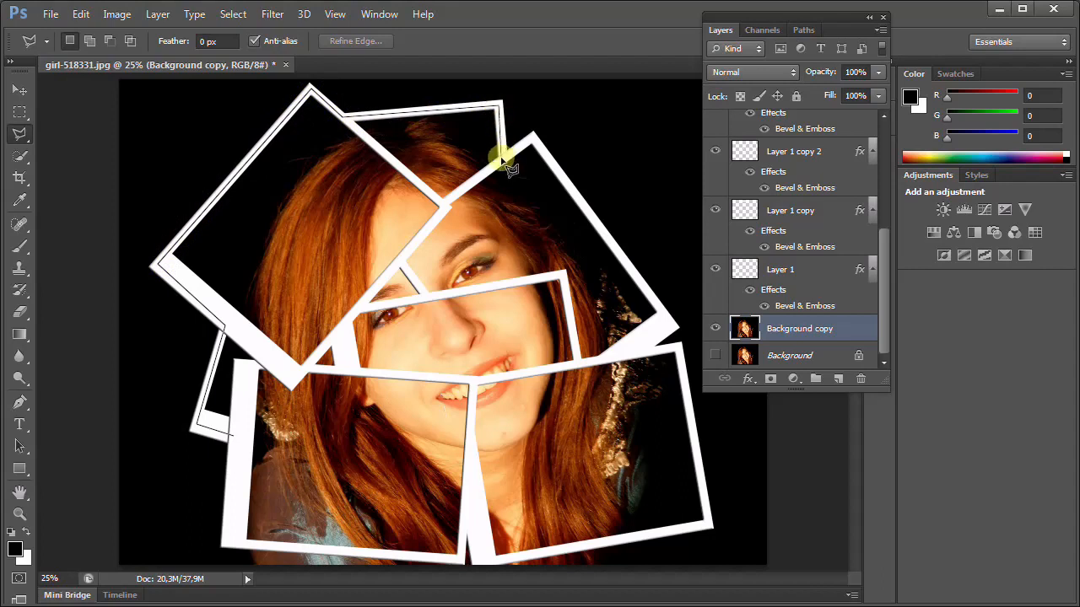
left_click(500, 157)
left_click(533, 134)
left_click(672, 323)
left_click(641, 351)
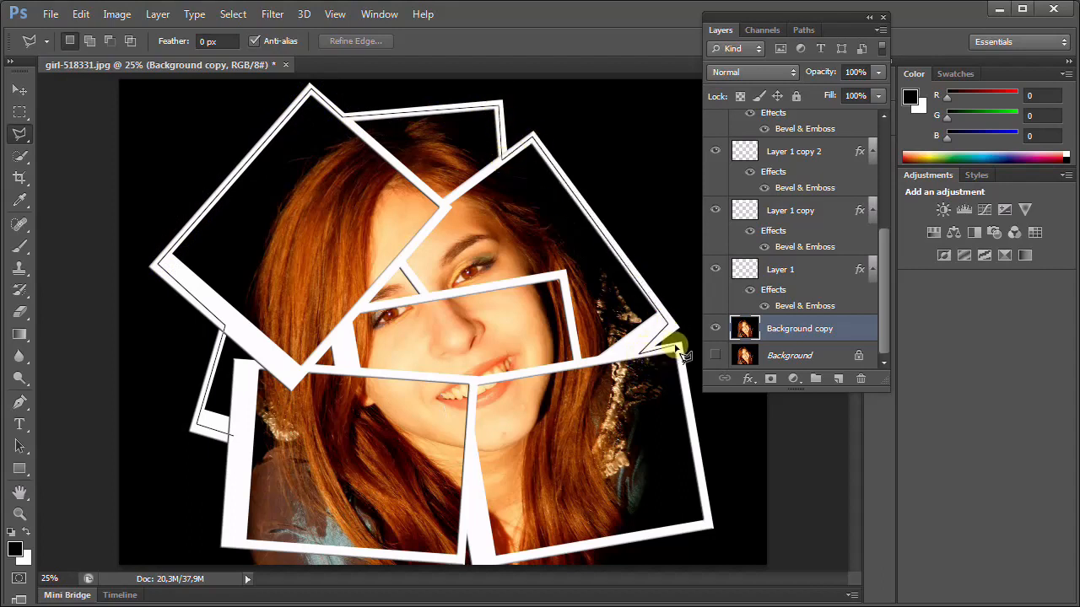
left_click(679, 343)
left_click(710, 526)
left_click(490, 561)
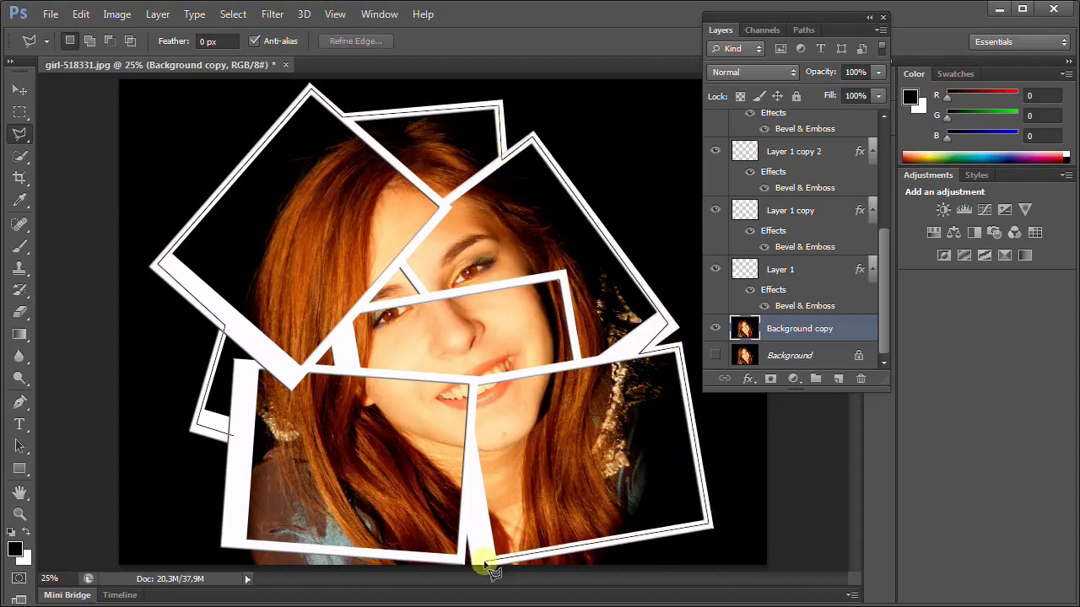
left_click(466, 520)
left_click(225, 543)
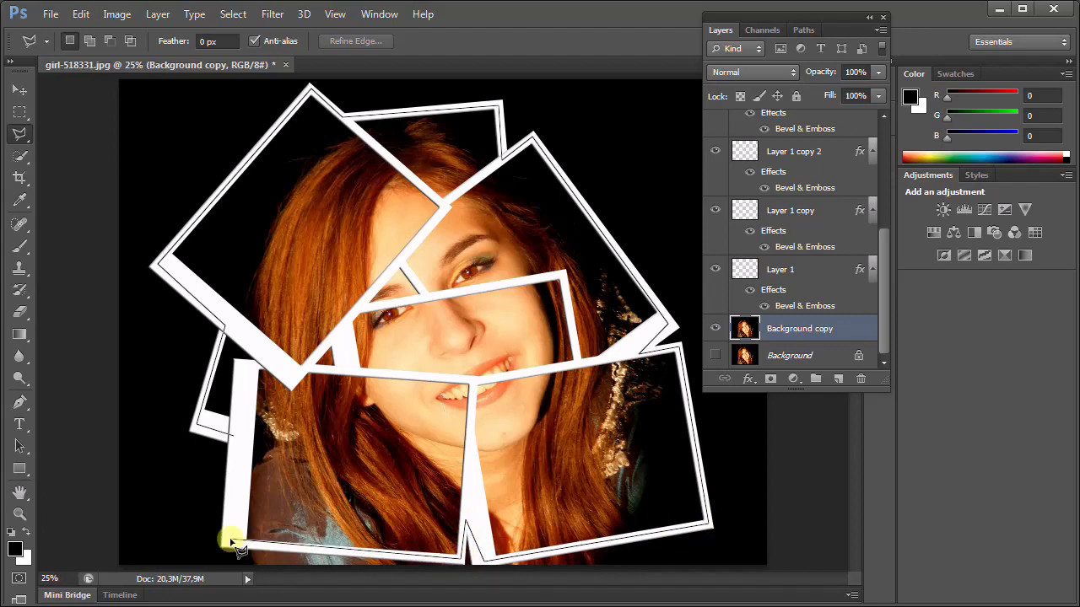
left_click(211, 445)
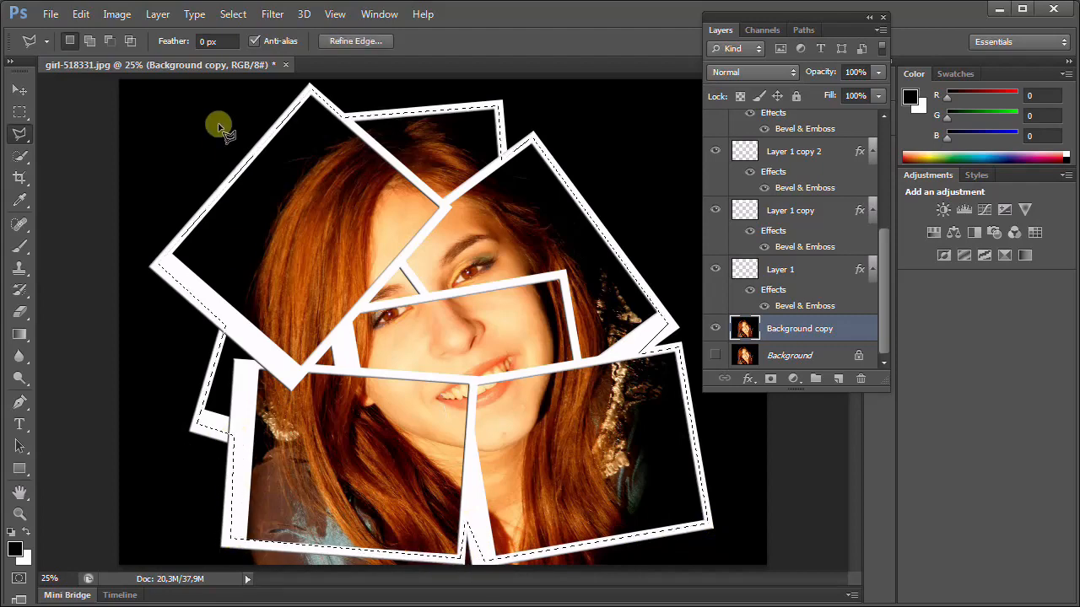
Add a layer mask to Background copy that reveals only the selected collage area.
left_click(157, 14)
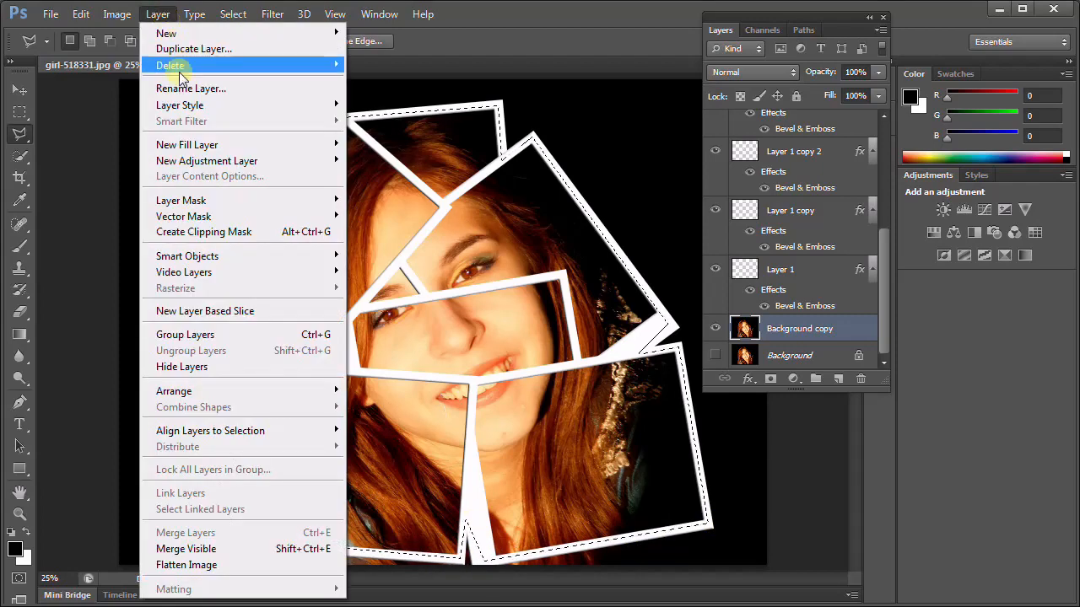
mouse_move(189, 201)
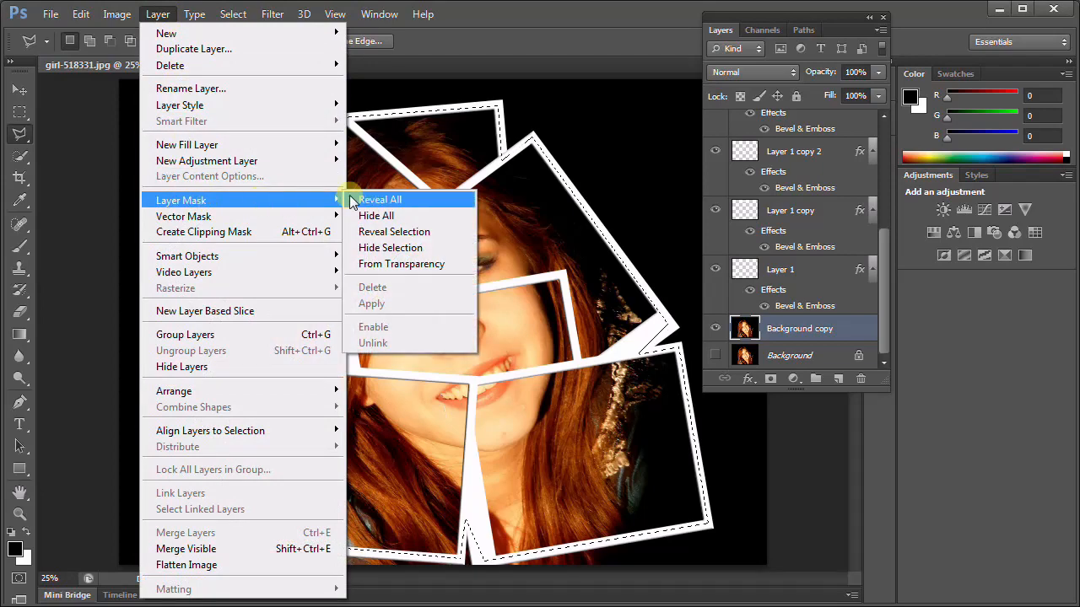
left_click(424, 232)
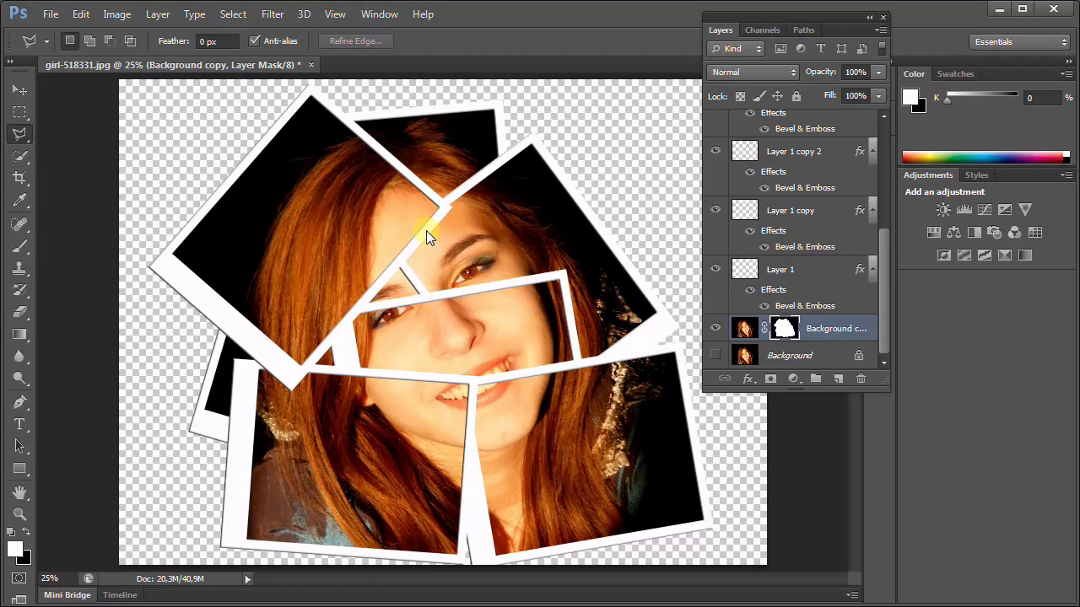
Open the image desk-601543 from the Hasil folder.
left_click(51, 14)
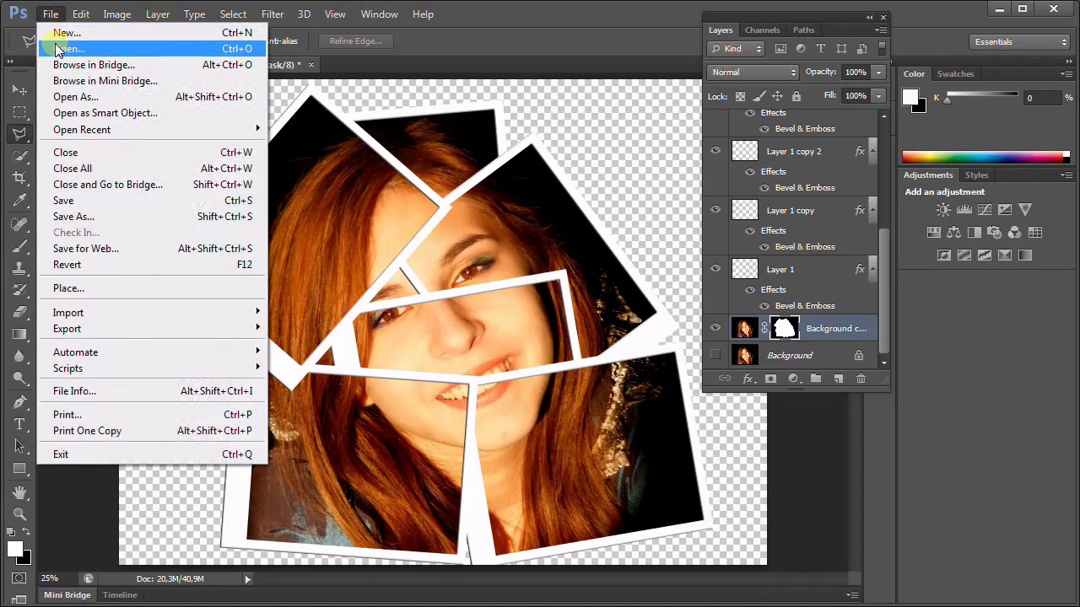
left_click(70, 49)
left_click(431, 192)
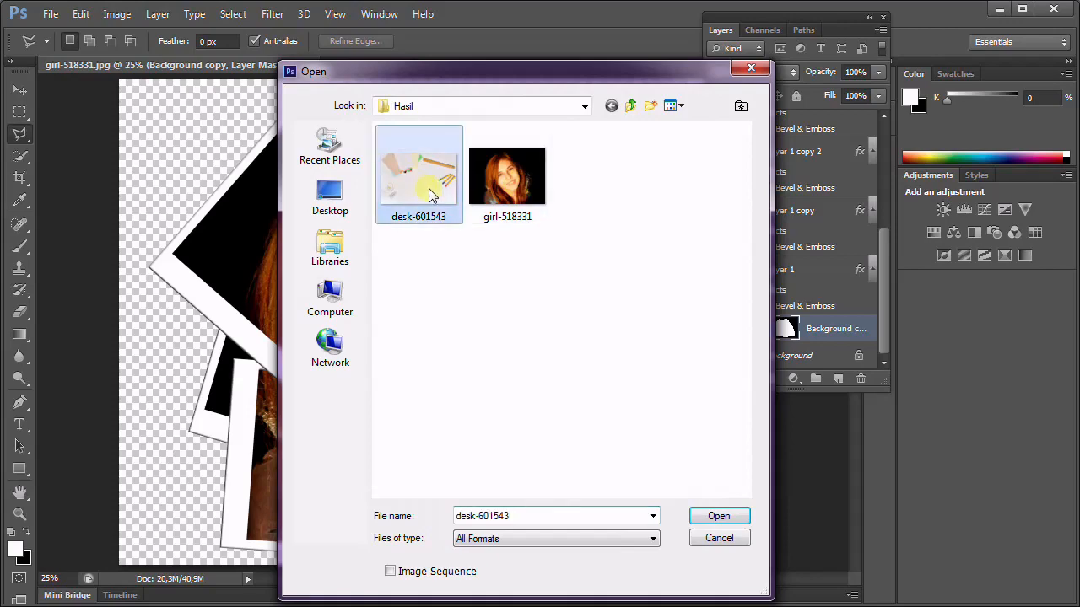
left_click(720, 518)
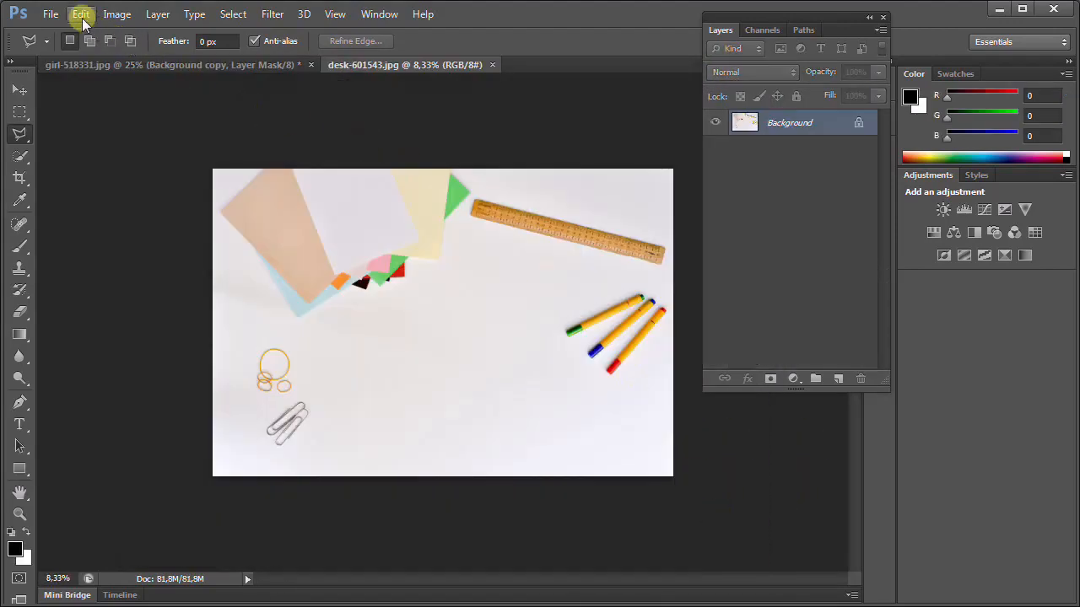
Copy the entire desk image and paste it into girl-518331.jpg as a new layer.
left_click(233, 14)
left_click(238, 32)
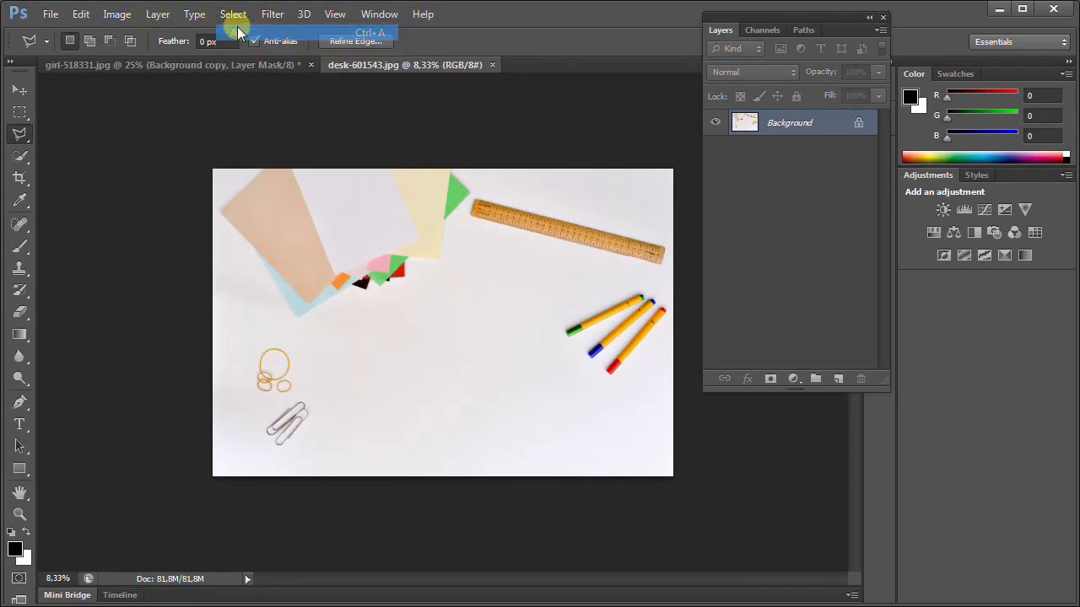
left_click(81, 15)
left_click(126, 105)
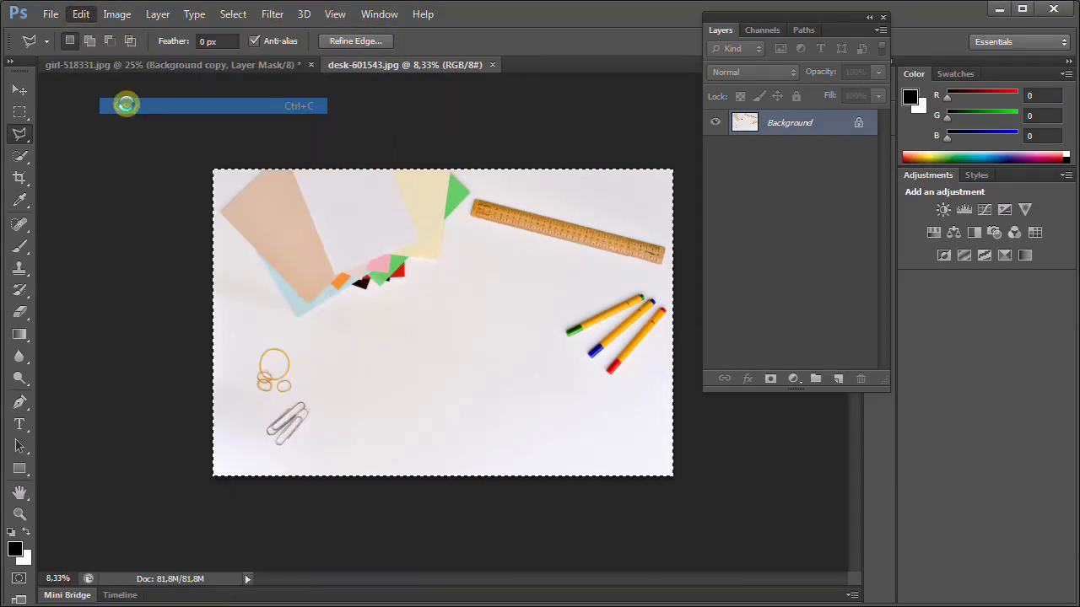
left_click(129, 65)
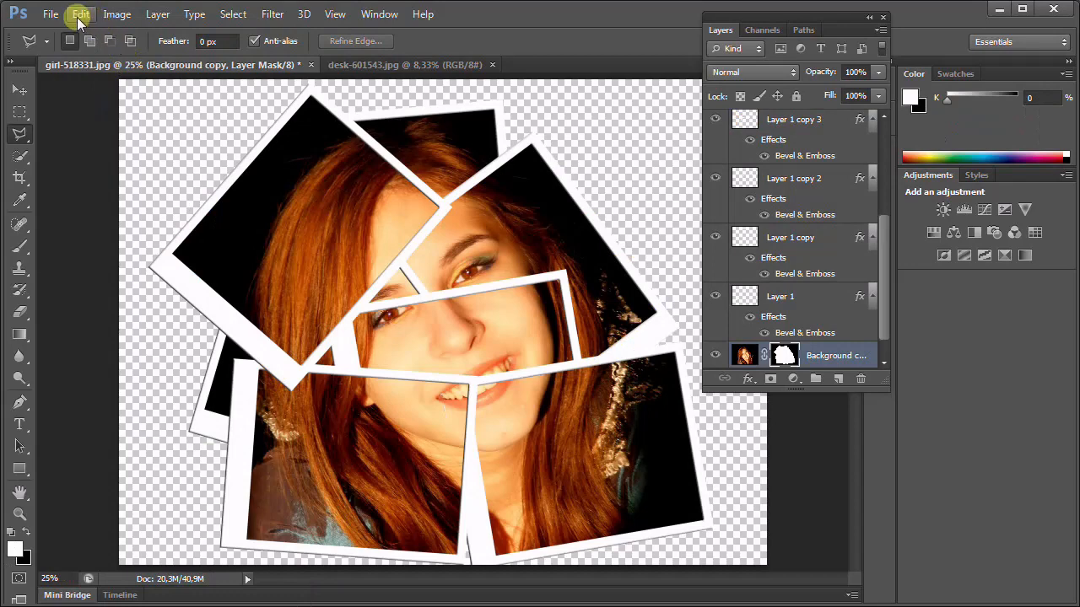
left_click(81, 14)
left_click(115, 137)
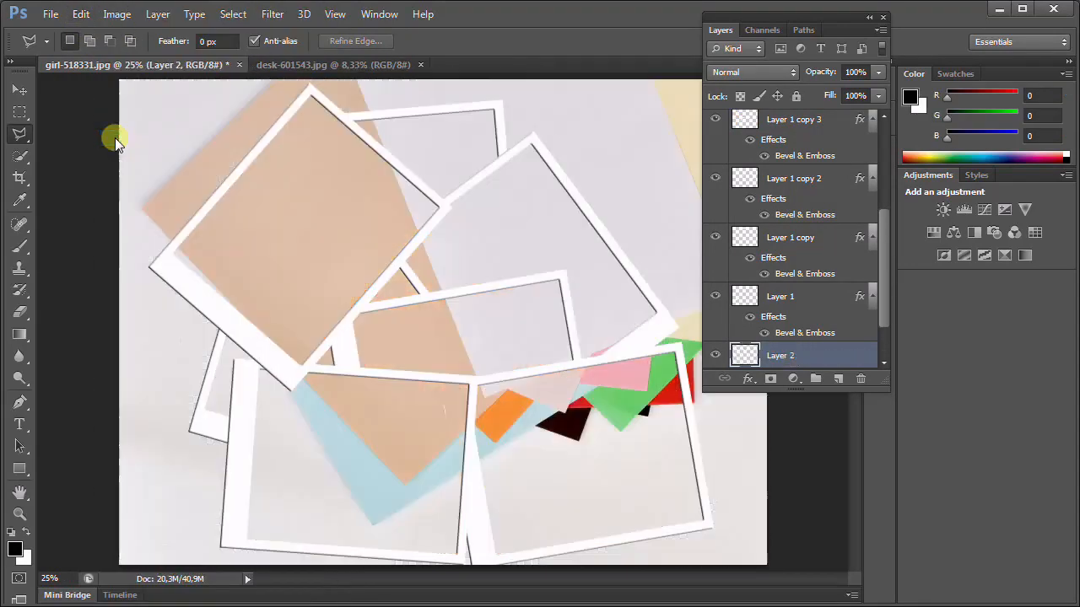
Move the pasted desk layer below Background copy in the layer order, just above the hidden Background layer.
left_click_drag(883, 289, 900, 357)
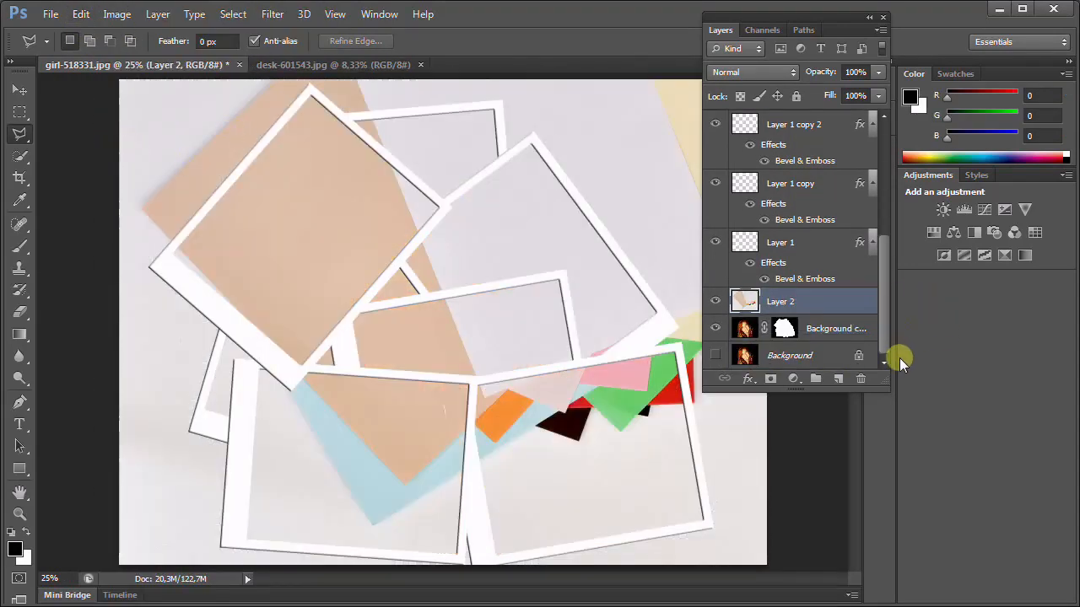
mouse_move(744, 302)
left_mouse_down()
mouse_move(755, 347)
mouse_move(743, 289)
left_mouse_up()
left_click(751, 334)
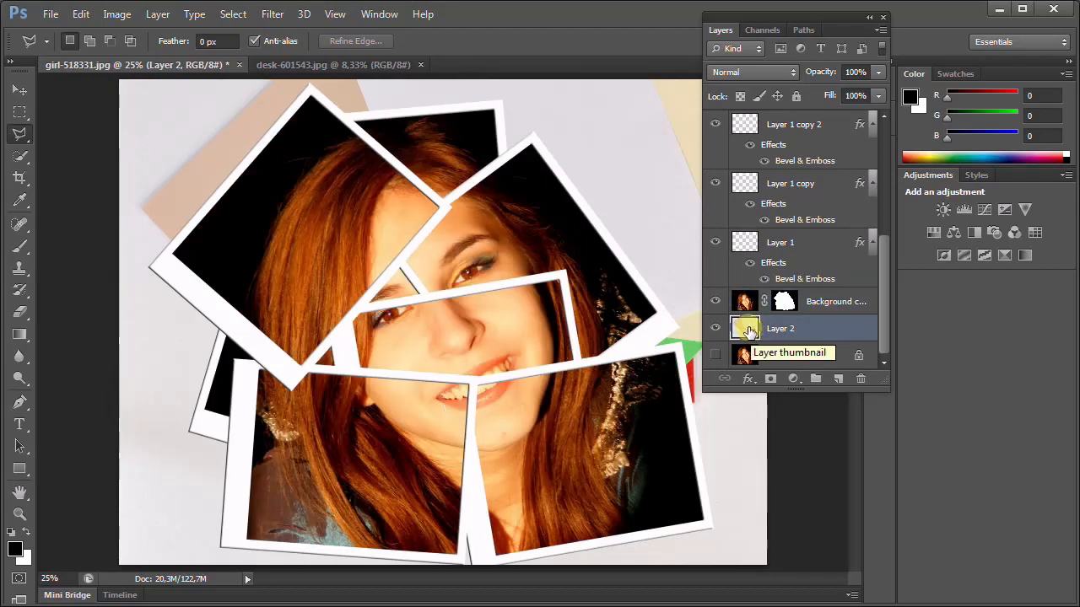
Free-transform the desk layer to about 54% in width and height, and position it to fill the canvas behind the collage.
left_click(78, 15)
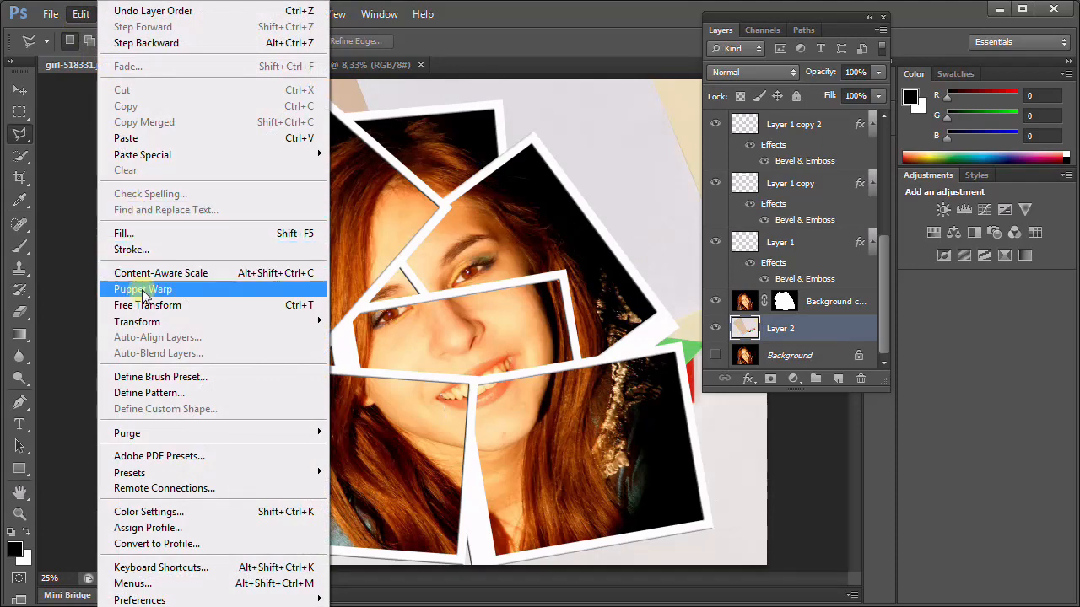
left_click(143, 305)
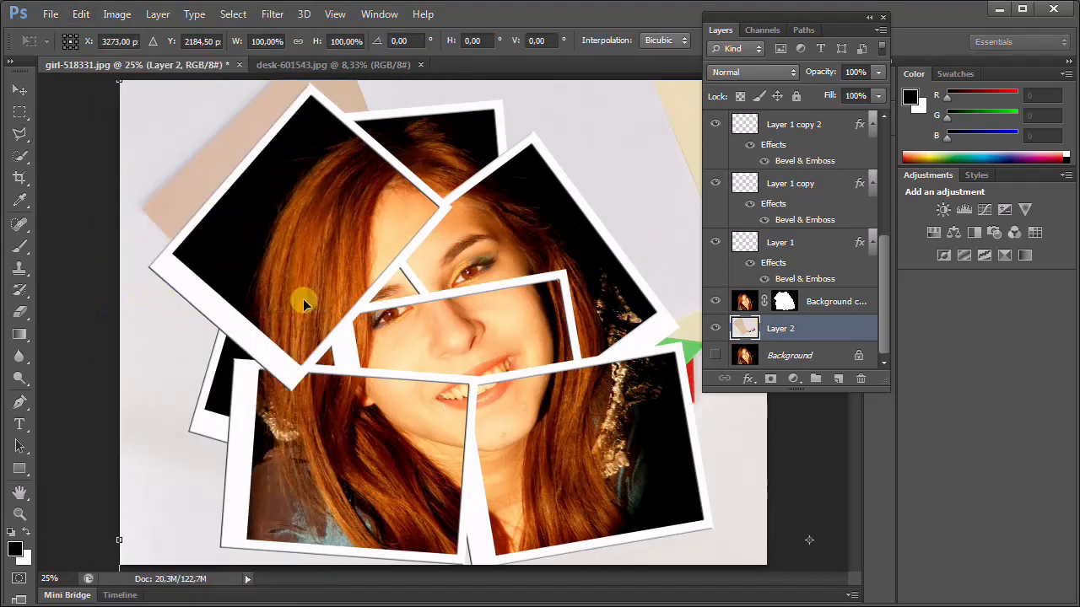
key("ctrl+0")
left_click_drag(747, 520, 549, 423)
left_click_drag(528, 357, 504, 358)
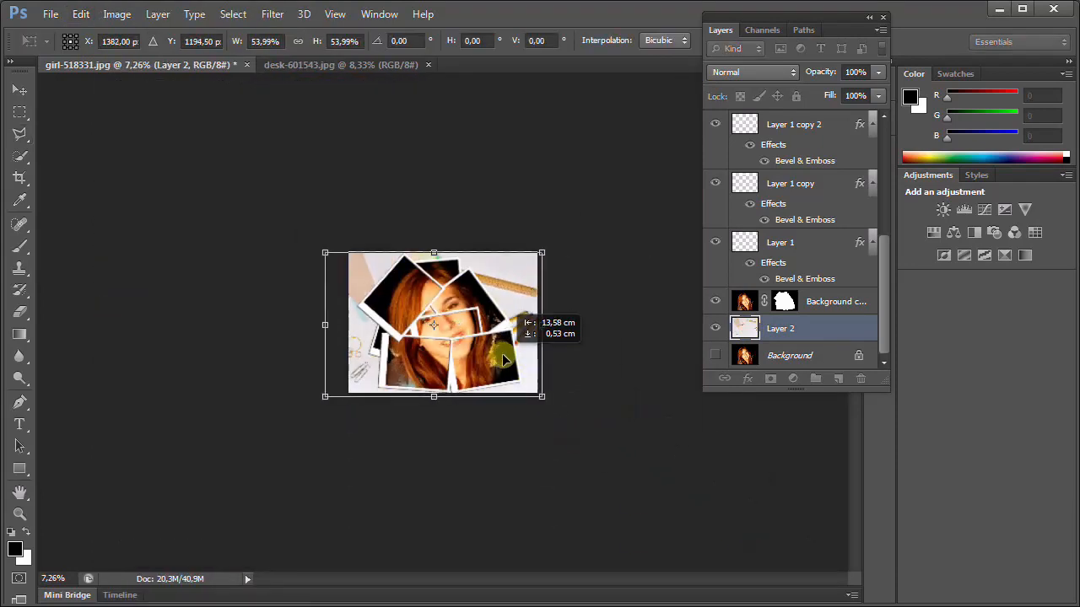
key("Return")
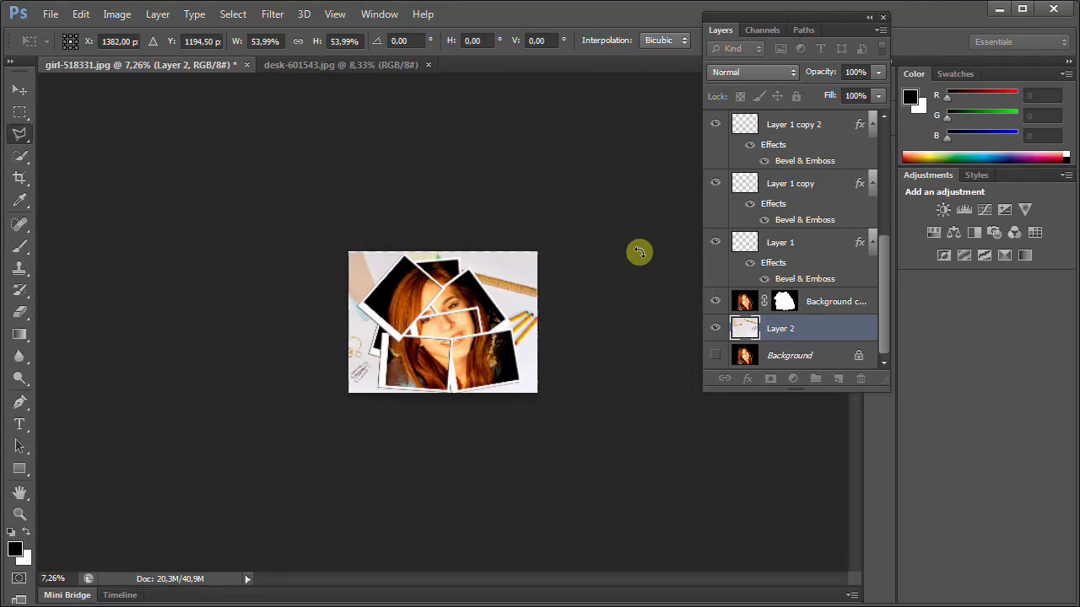
Select all layers from Background copy up to Layer 1 copy 6 and shrink them together with Free Transform, leaving desk space around the collage.
left_click_drag(788, 402, 788, 528)
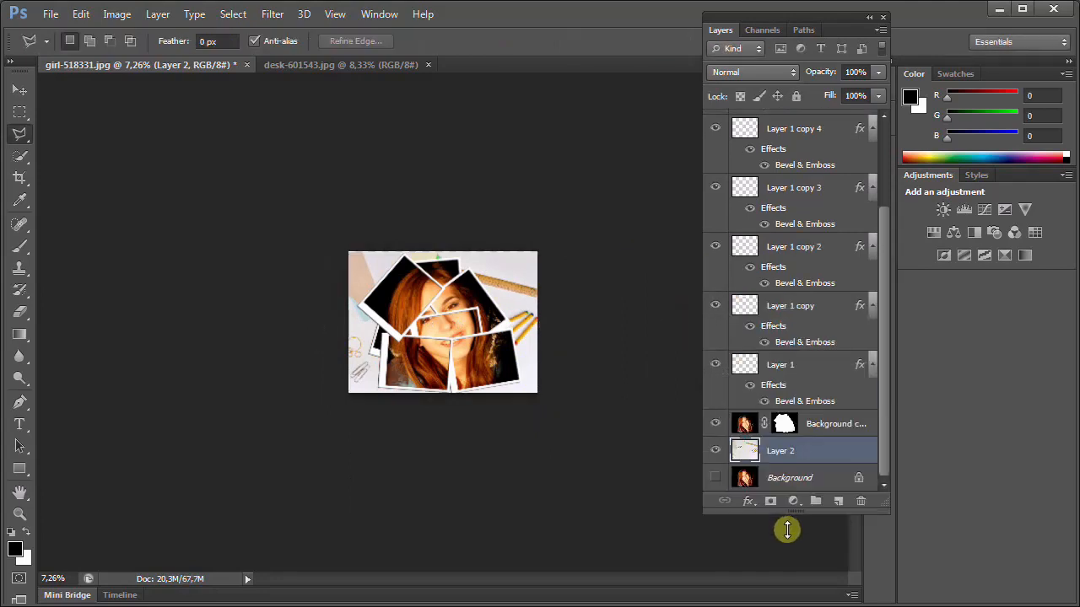
left_click(754, 441)
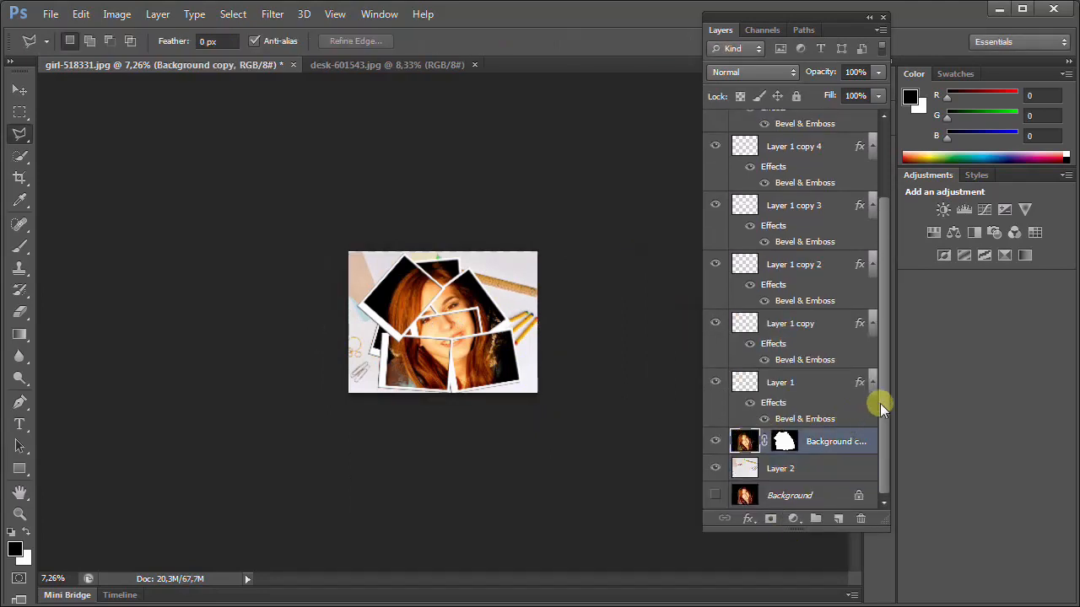
left_click_drag(881, 404, 877, 322)
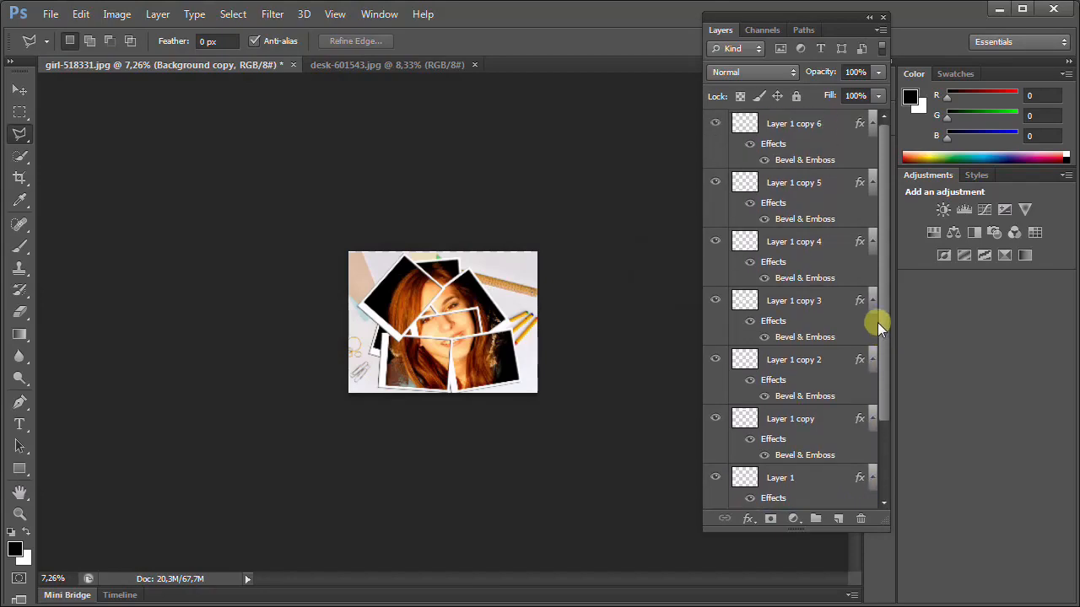
left_click(743, 120, "shift")
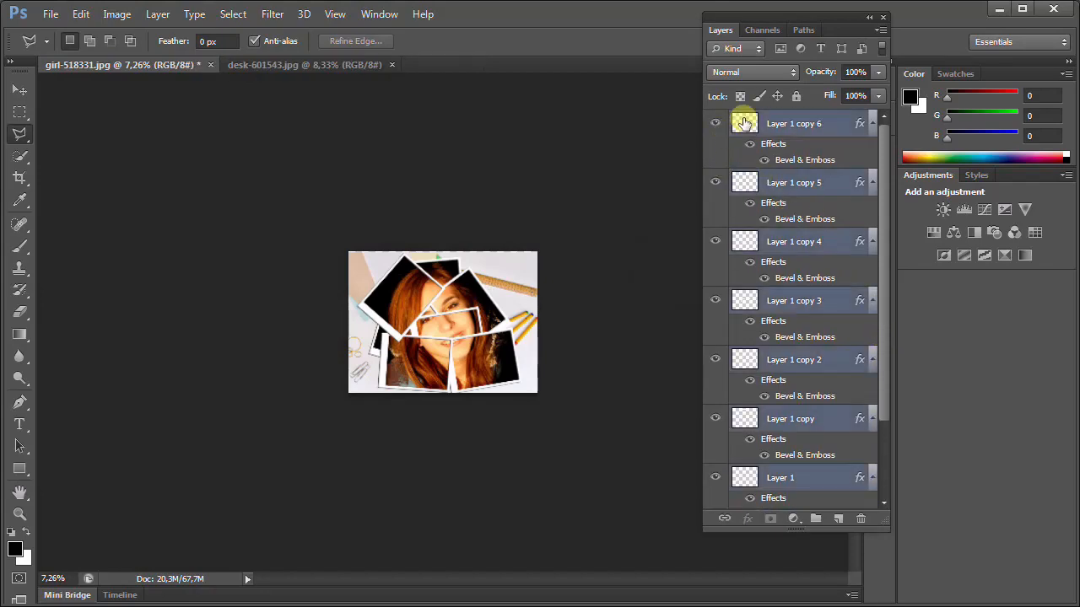
left_click(80, 15)
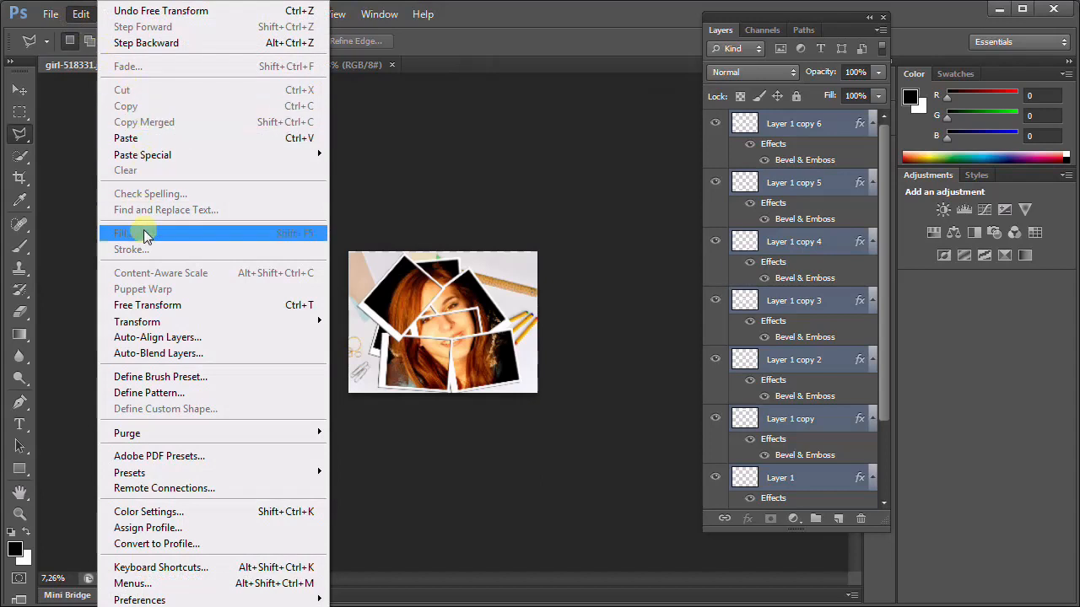
left_click(152, 305)
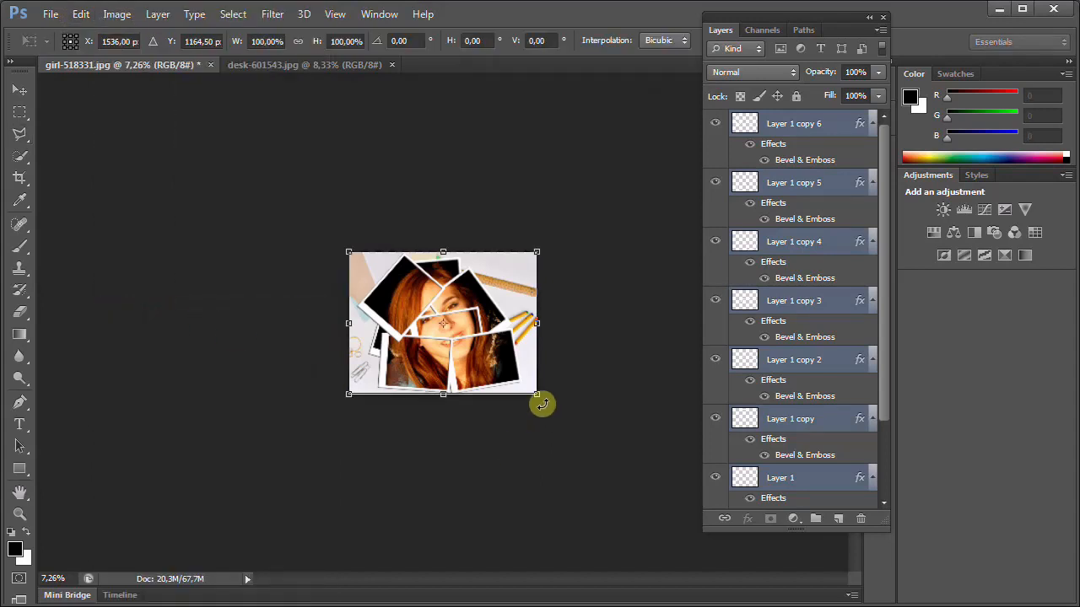
left_click_drag(537, 393, 497, 364)
left_click_drag(347, 250, 364, 261)
key("Return")
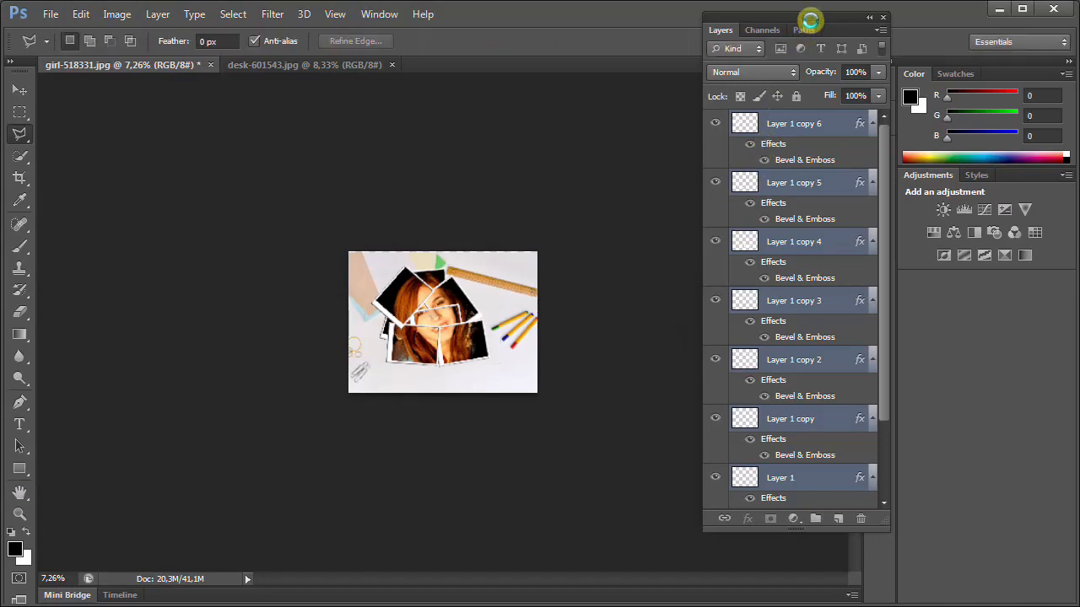
Dock the floating Layers panel beside the Styles panel and enlarge the document view to 25%.
left_click_drag(811, 23, 937, 178)
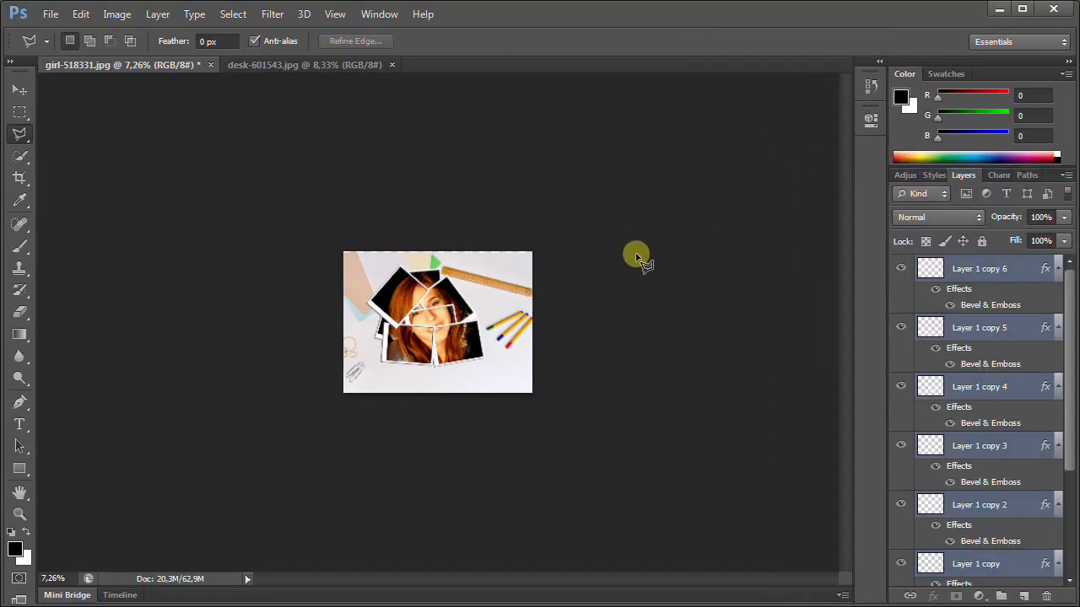
key("ctrl+plus")
key("ctrl+plus")
key("ctrl+plus")
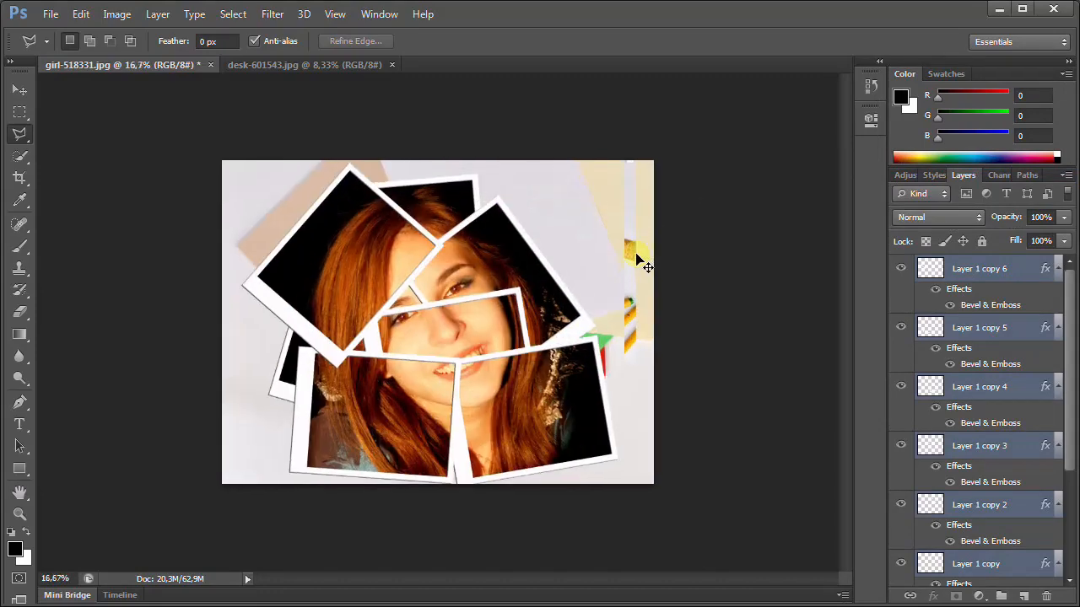
key("ctrl+plus")
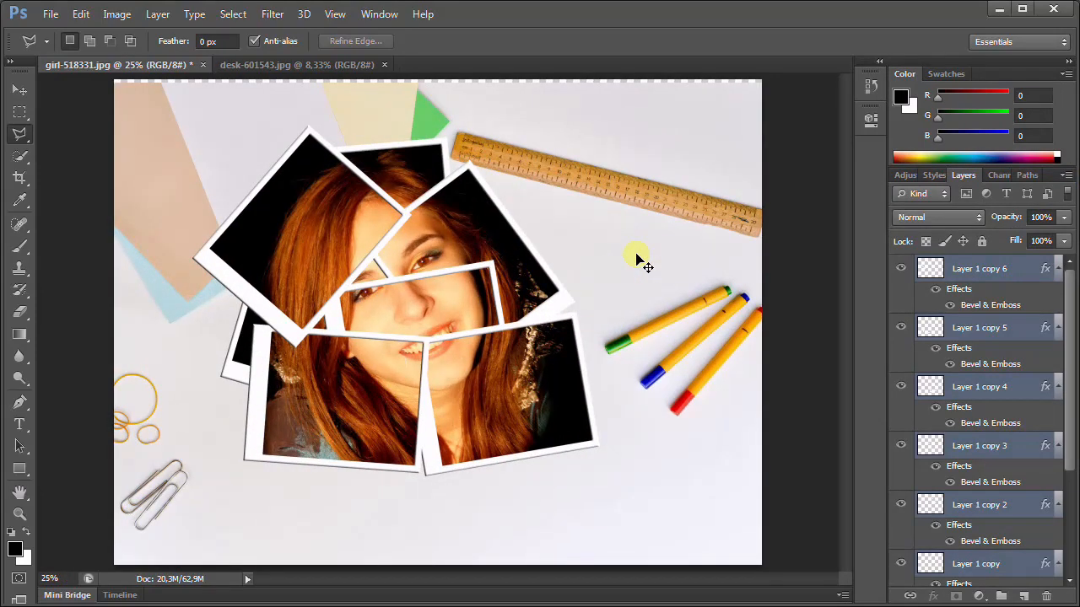